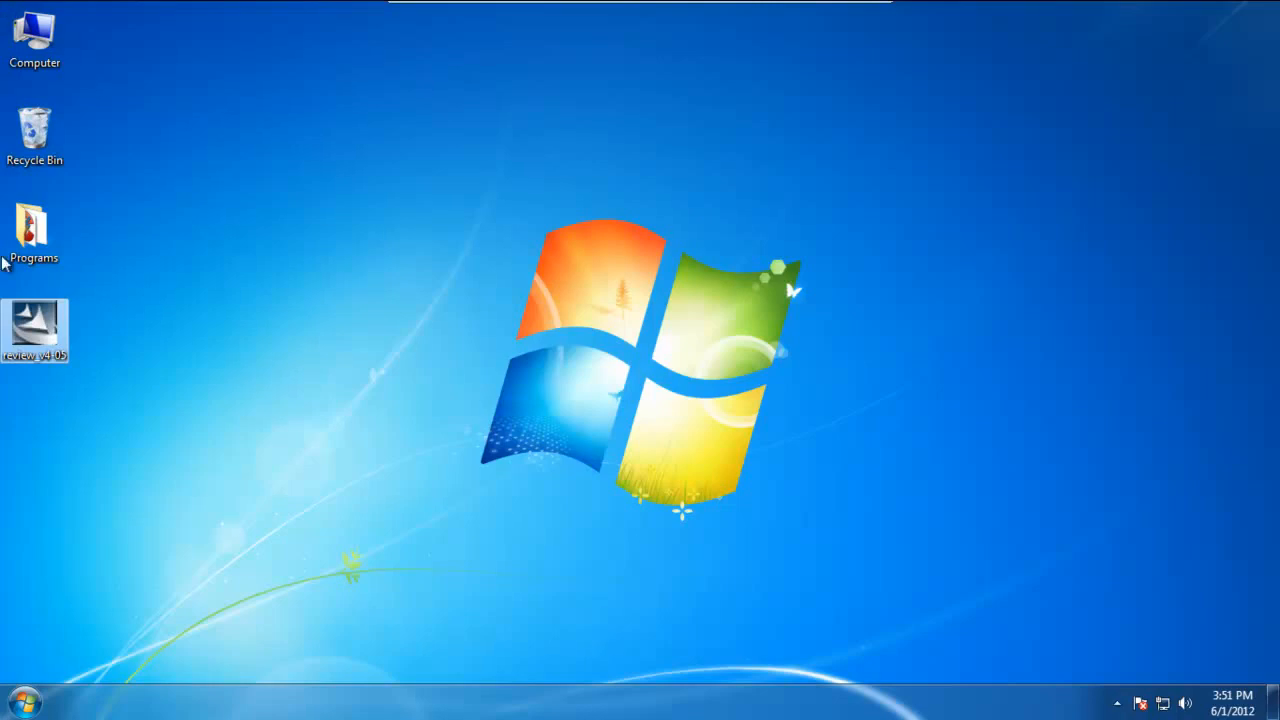
Run the review_v4-05 installer in English (United States), accept the license agreement and install the Complete setup type
double_click(35, 342)
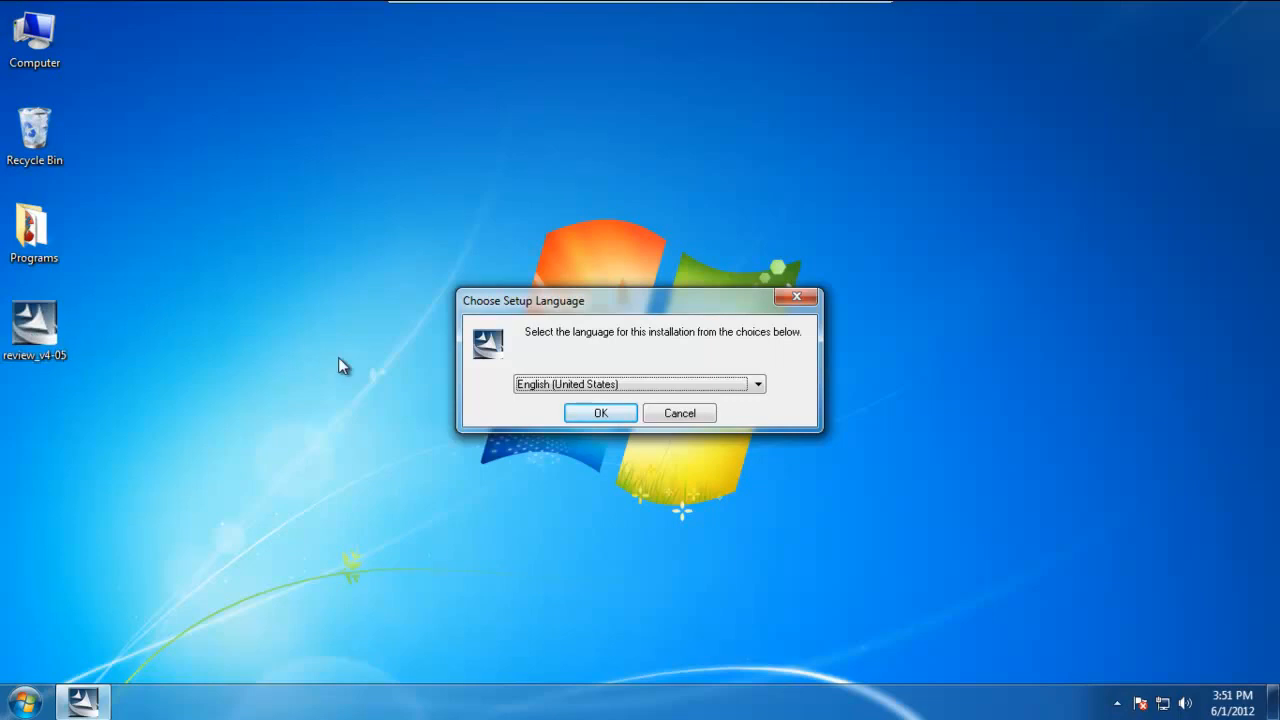
click(587, 415)
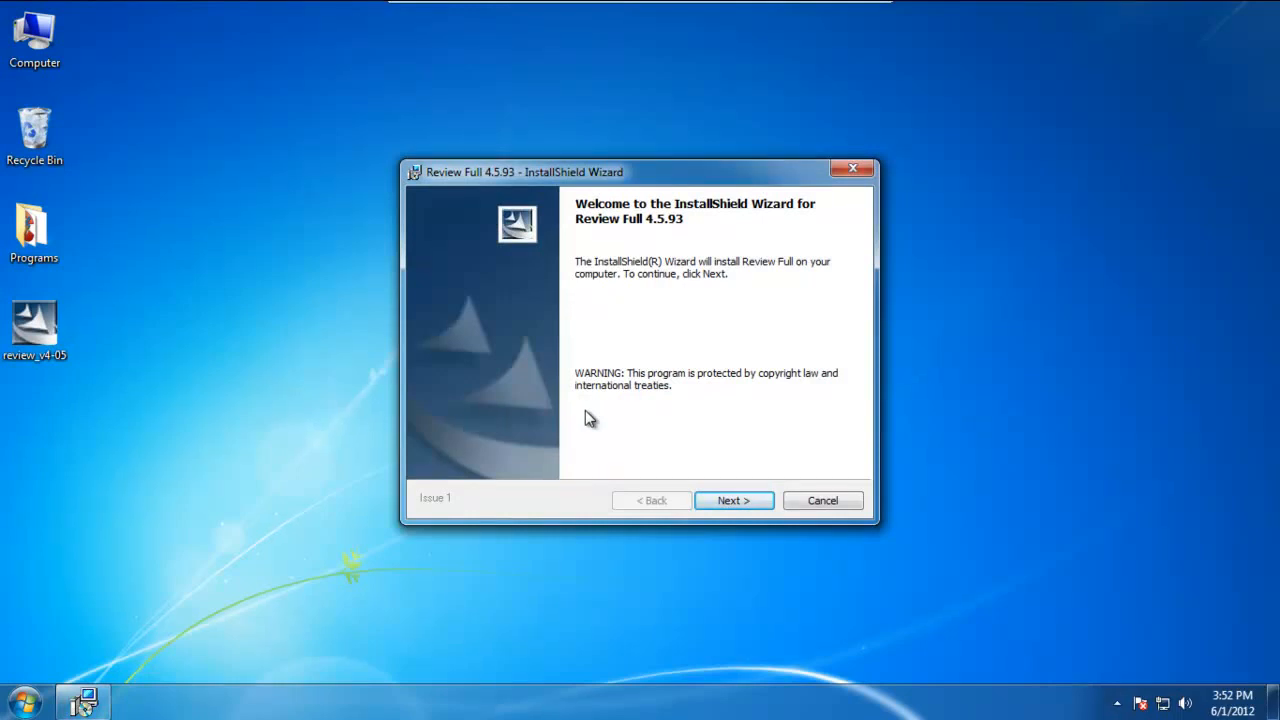
click(726, 505)
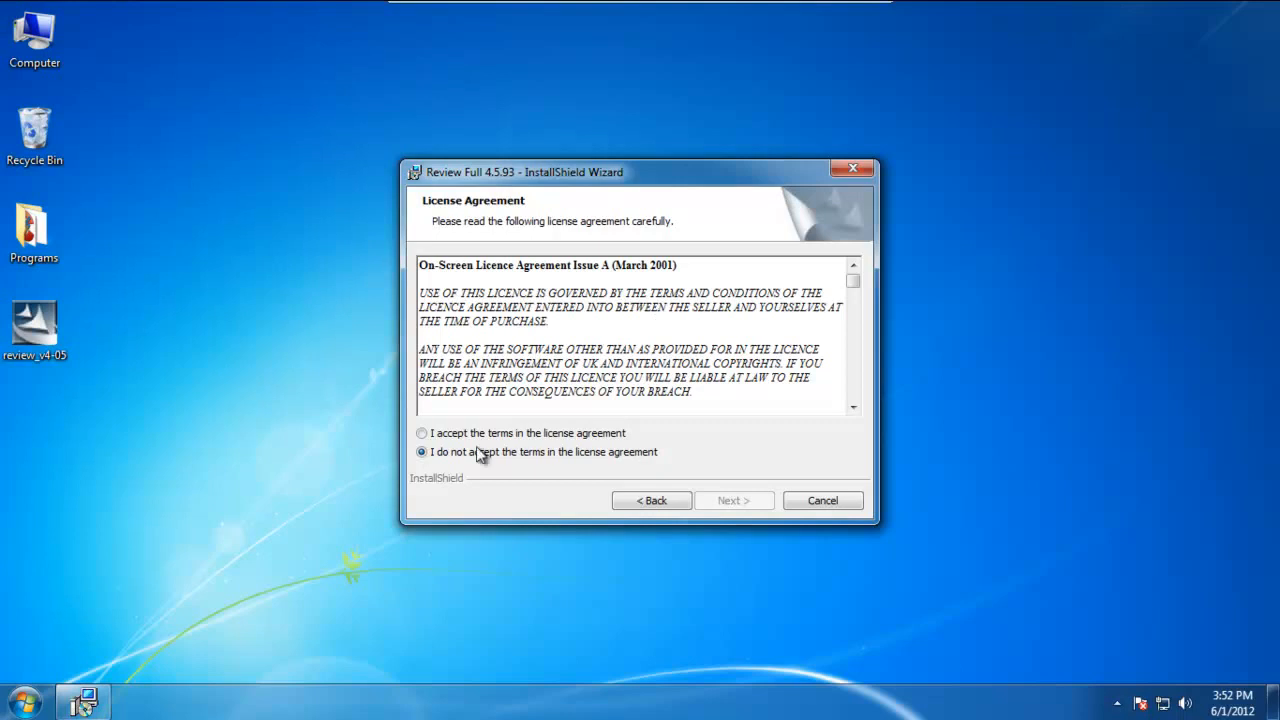
click(424, 436)
click(750, 502)
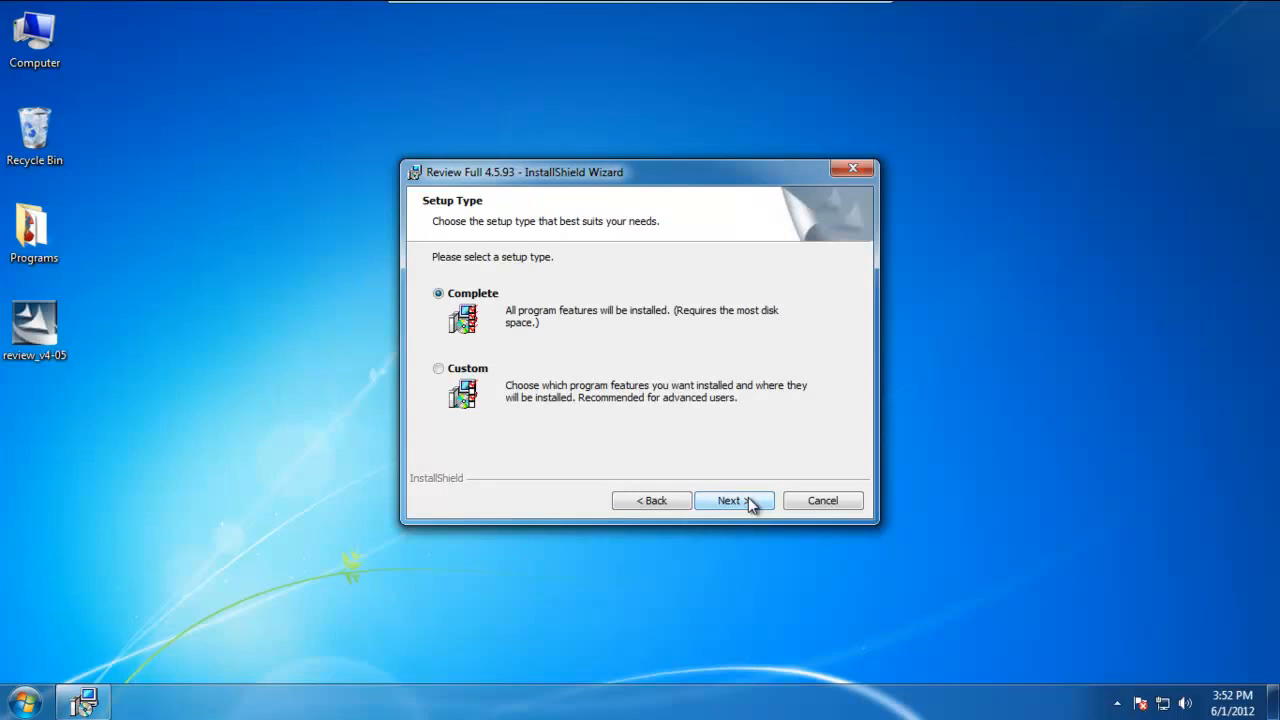
click(750, 501)
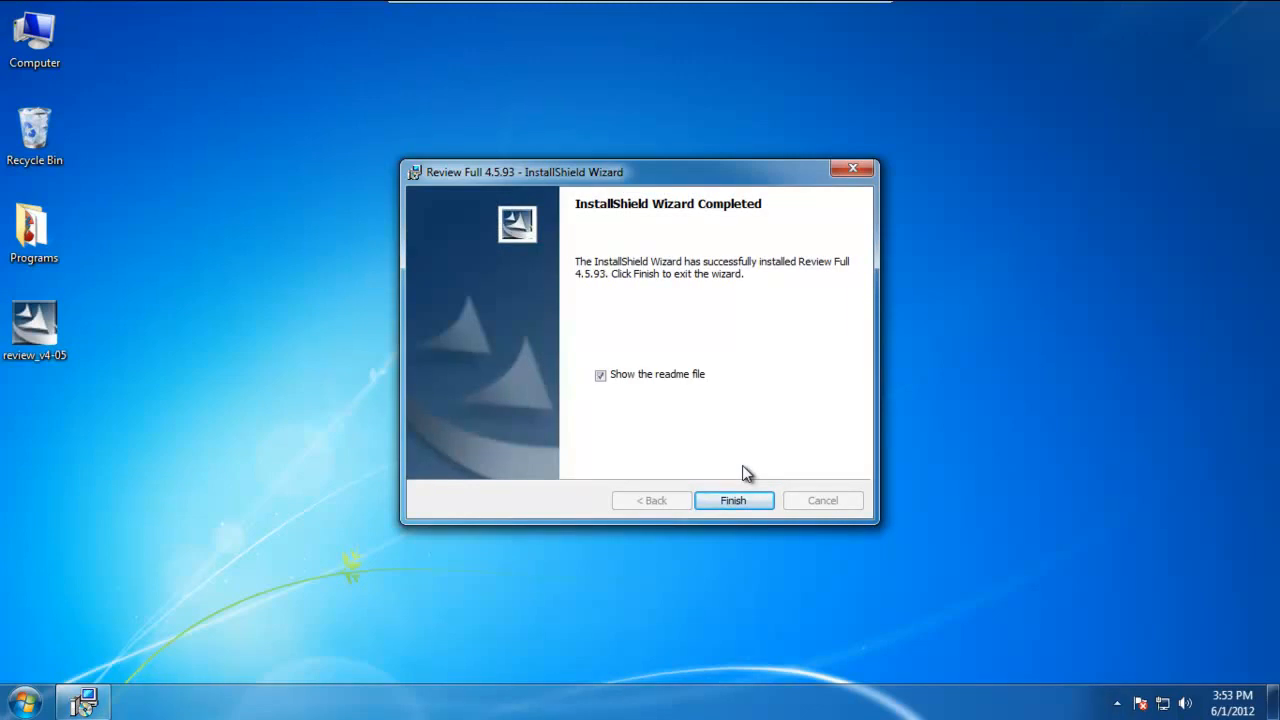
Finish the installation wizard without showing the readme file and restart the system
click(601, 376)
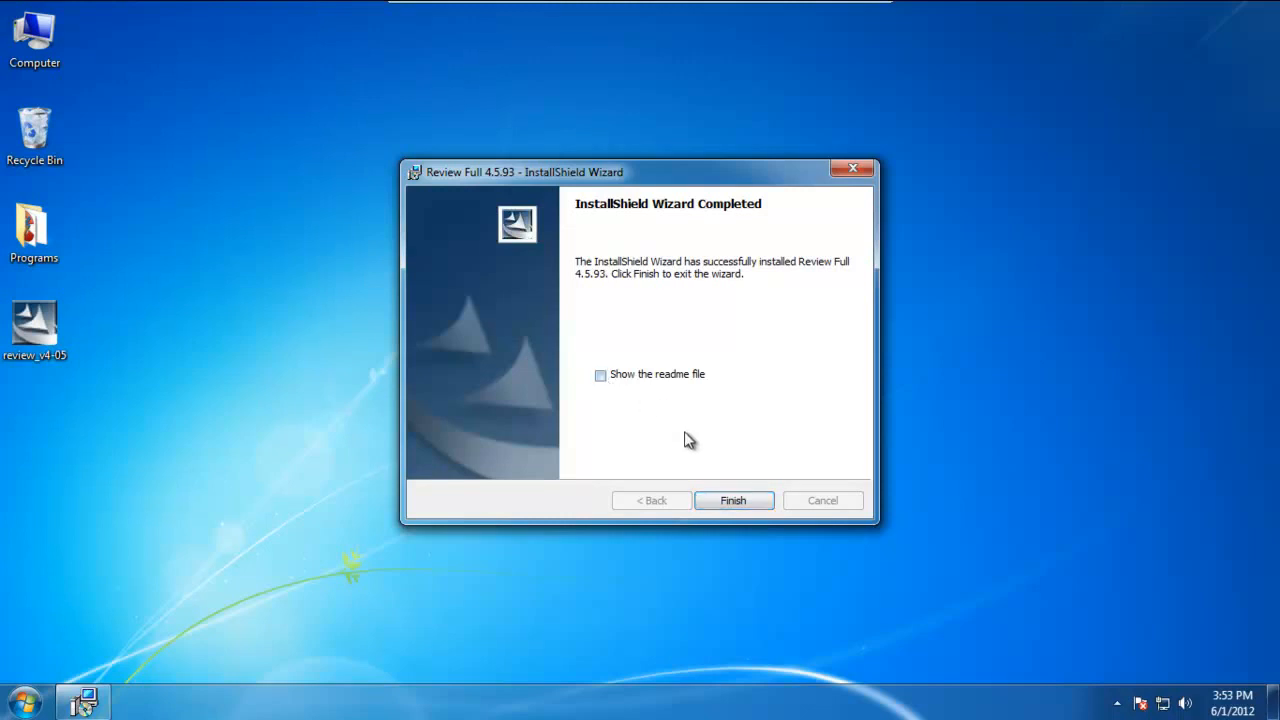
click(752, 500)
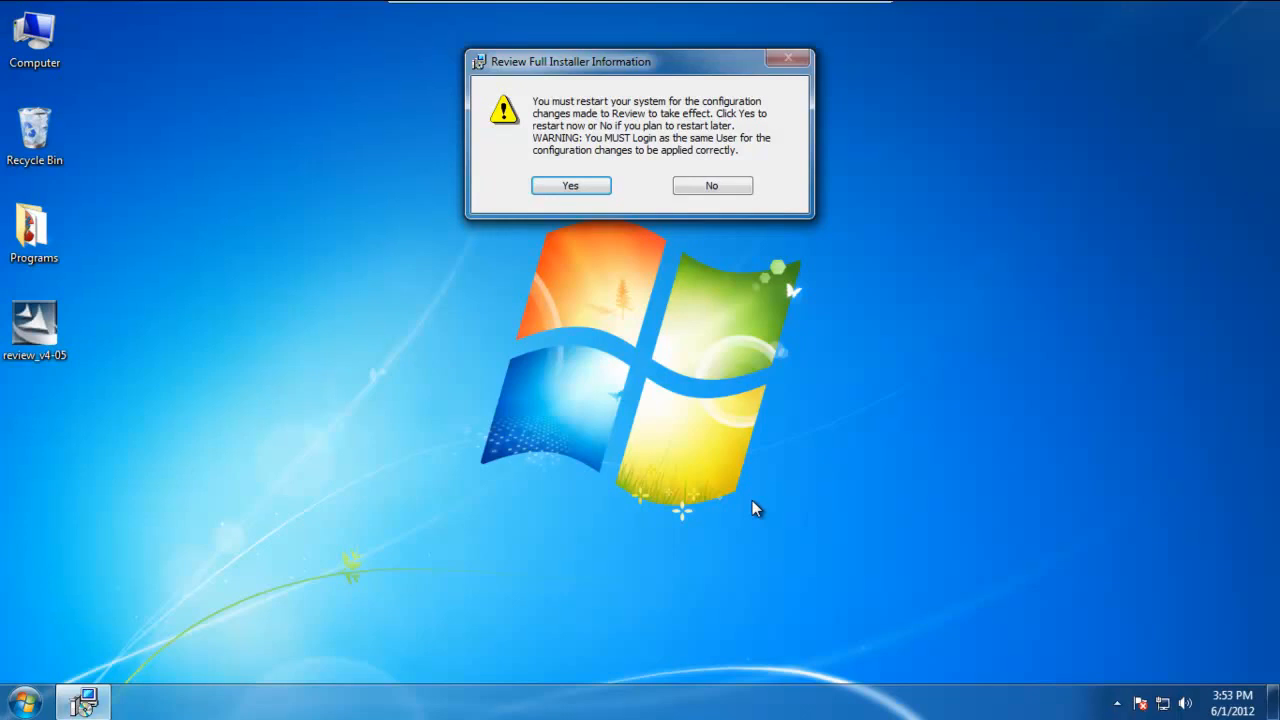
click(576, 186)
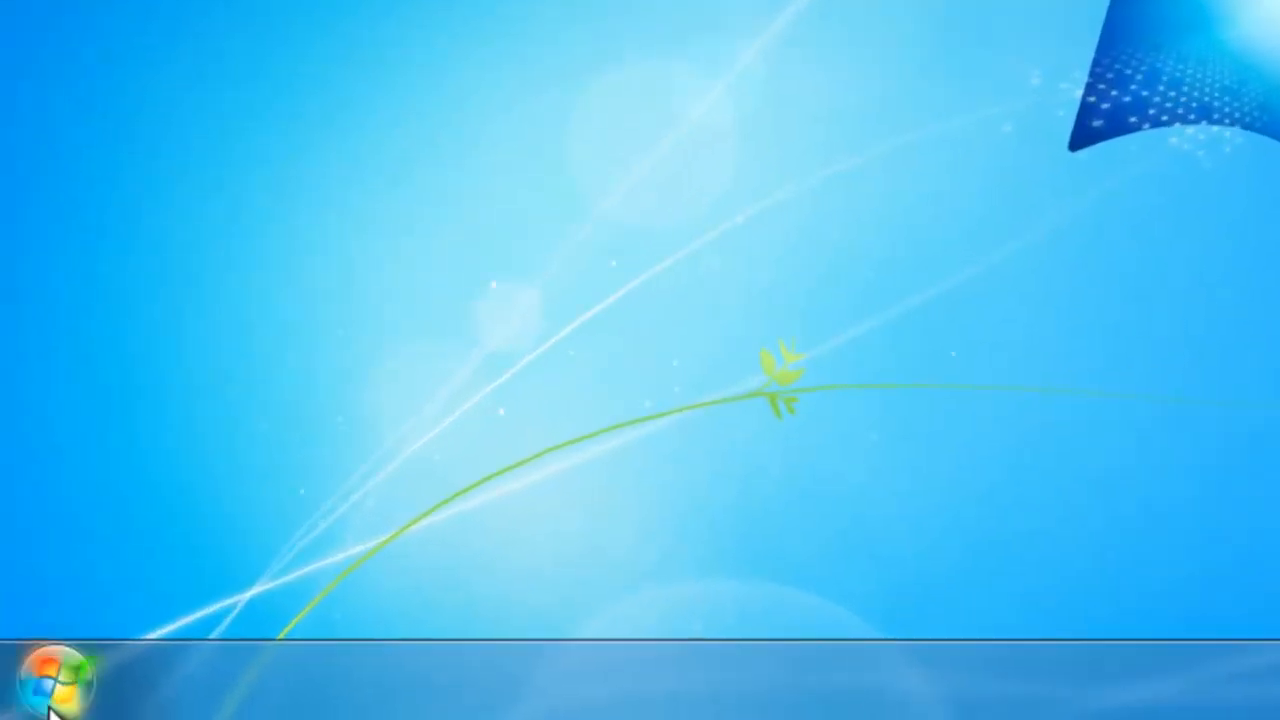
Open the Computer Management console by searching for compmgmt.msc
click(53, 693)
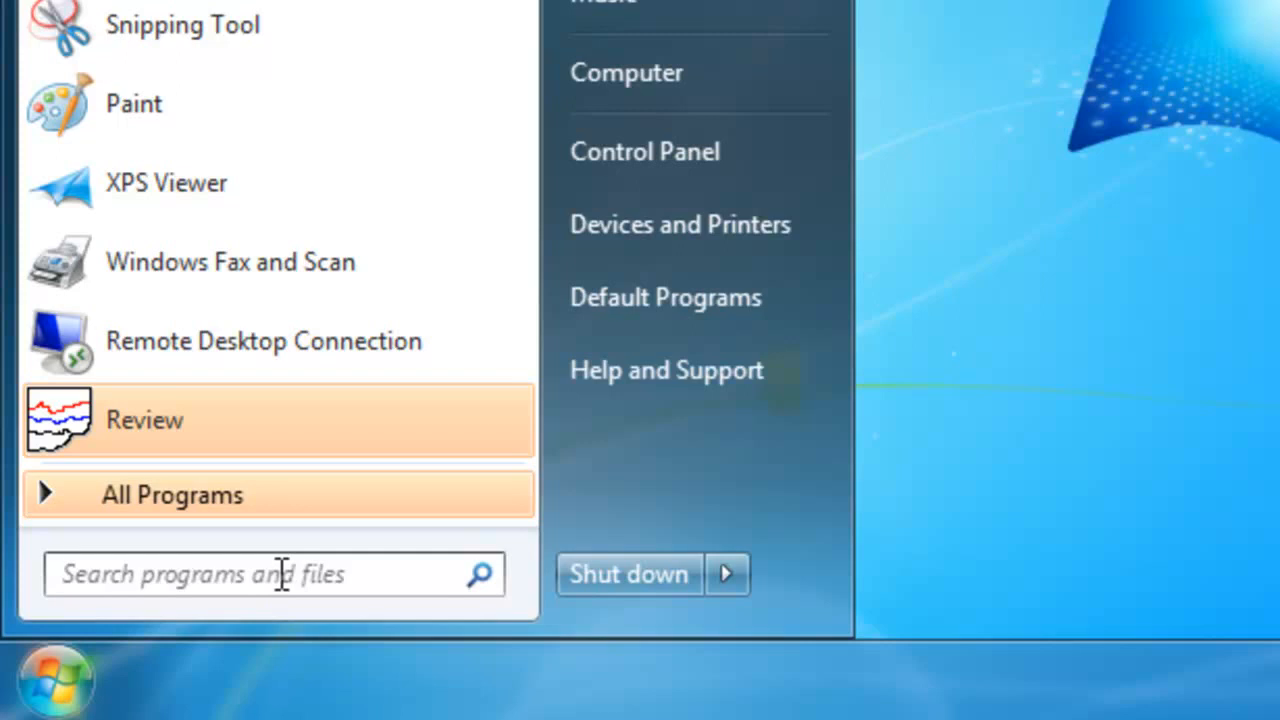
click(282, 575)
text(comp)
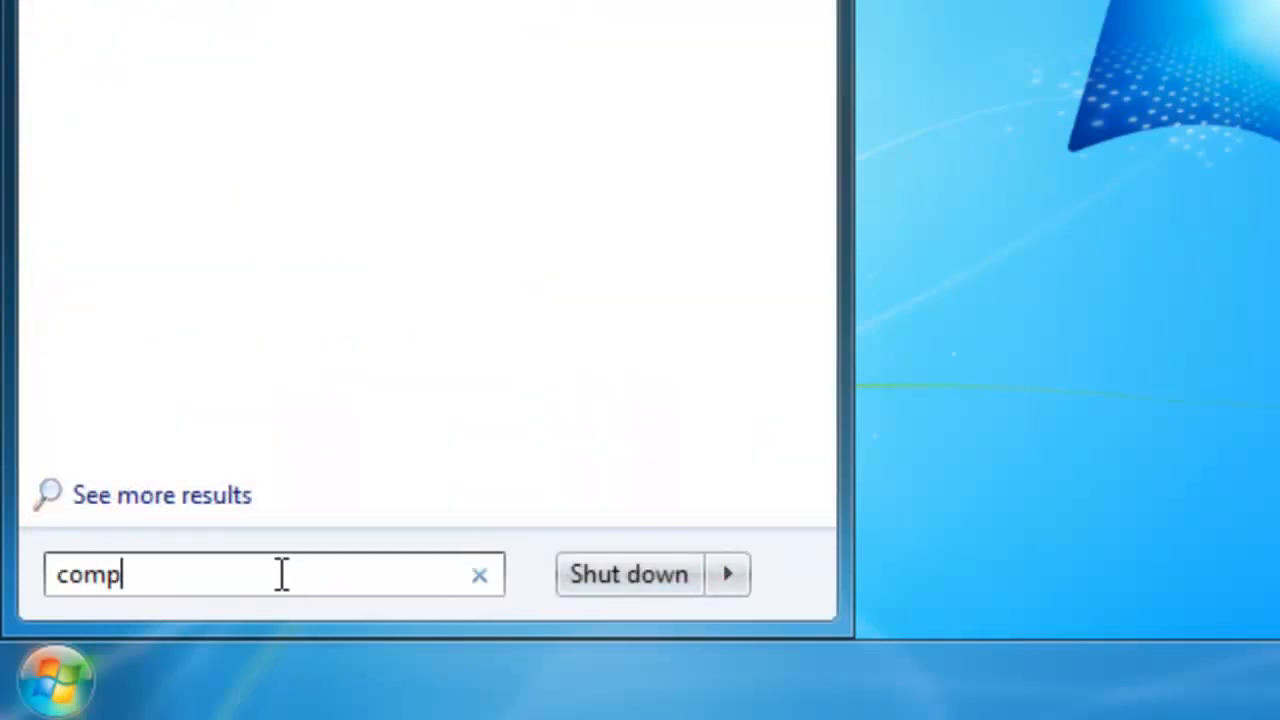
text(mgmt)
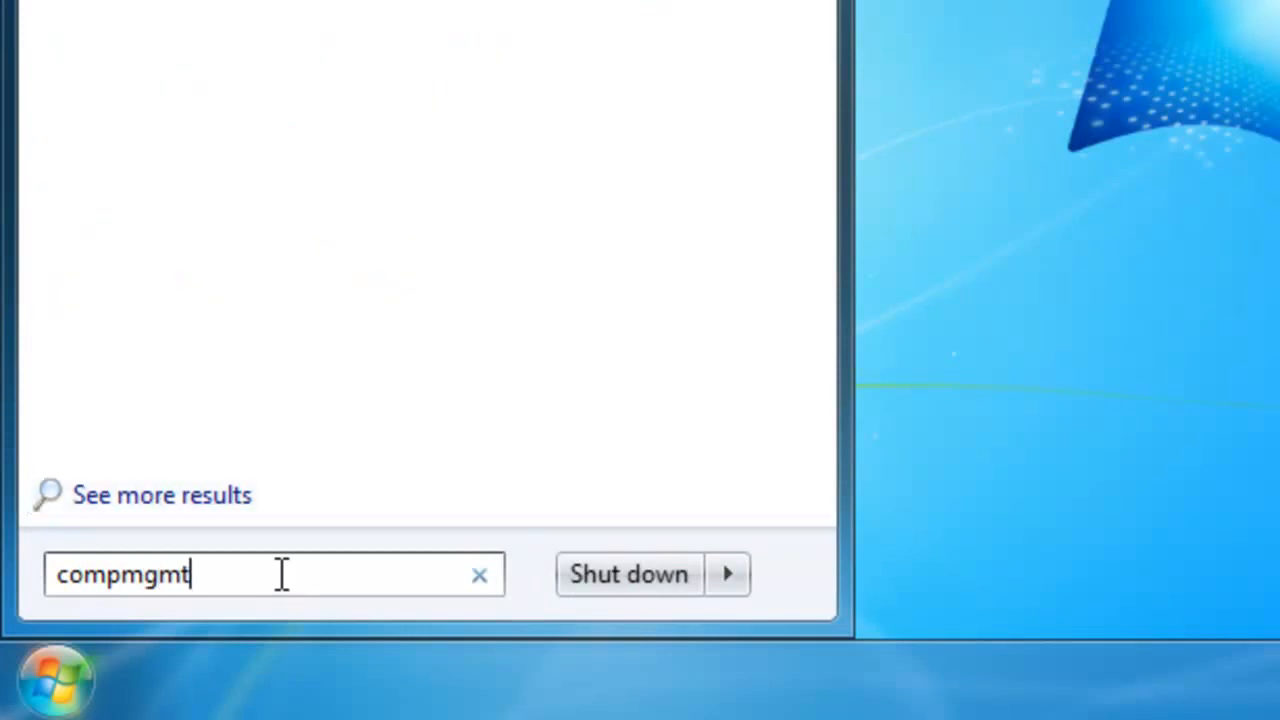
text(.msc)
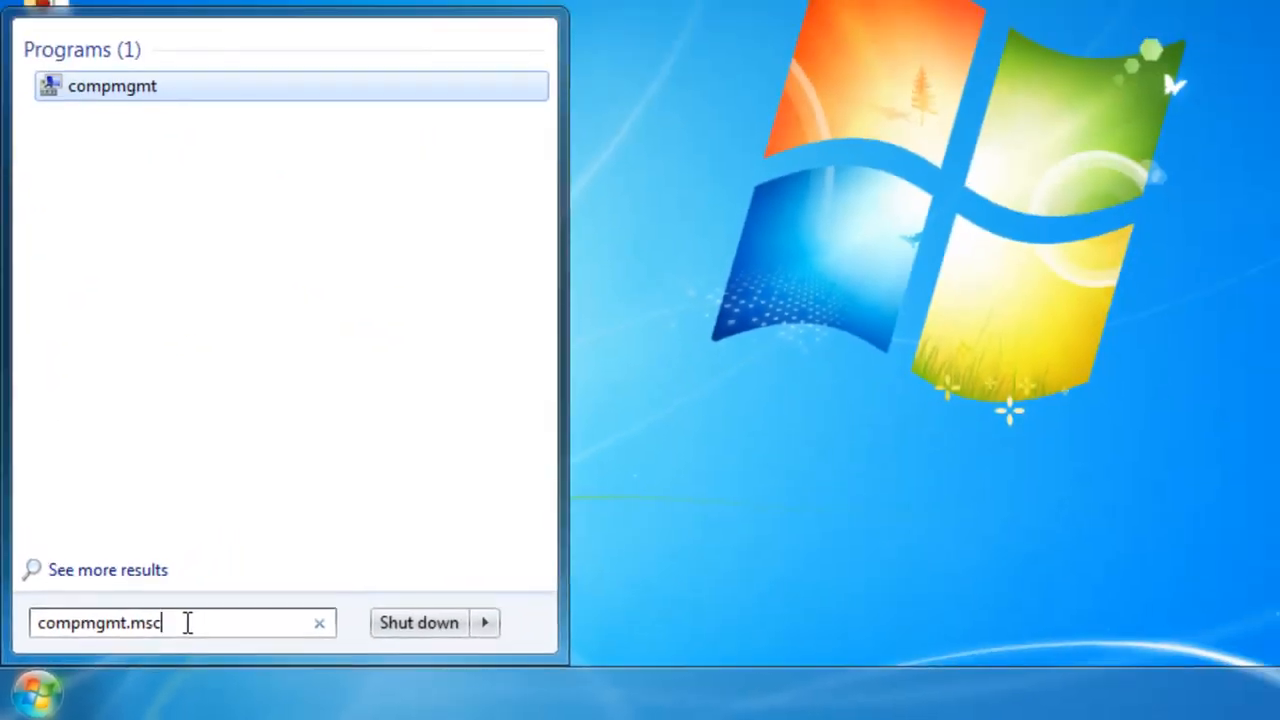
click(98, 86)
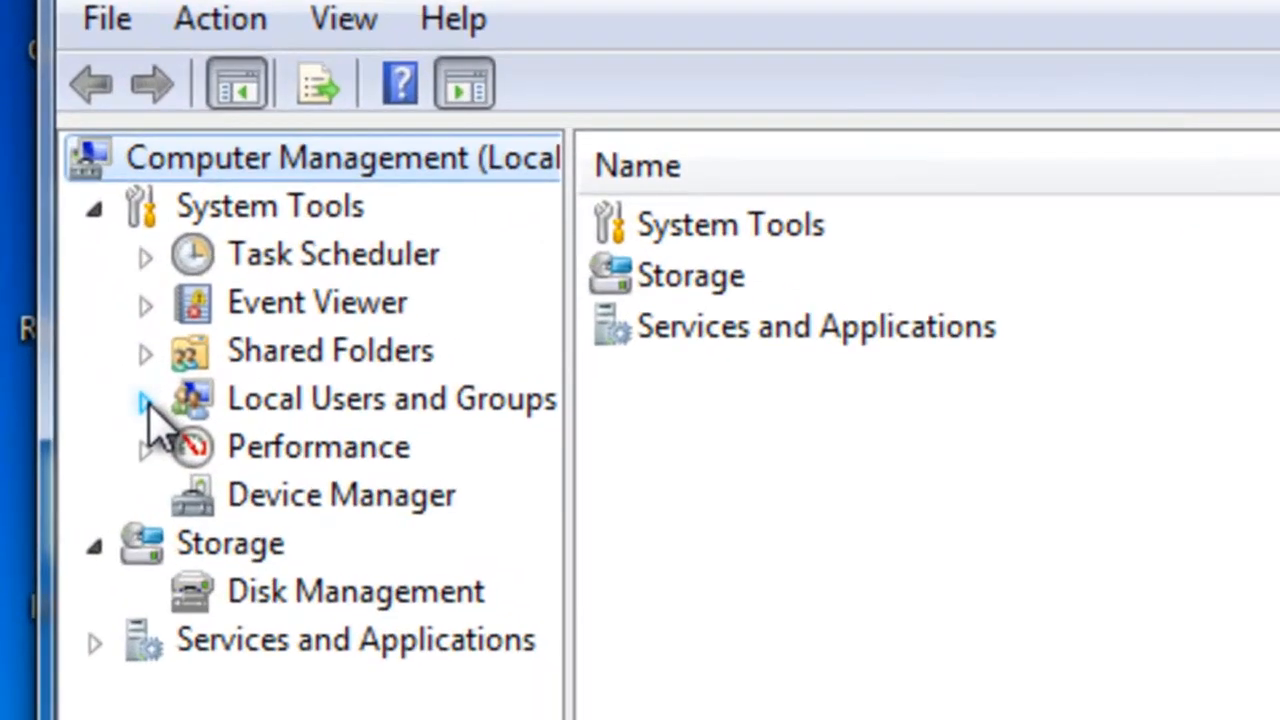
Start a new user account in the Users folder of Local Users and Groups
click(146, 401)
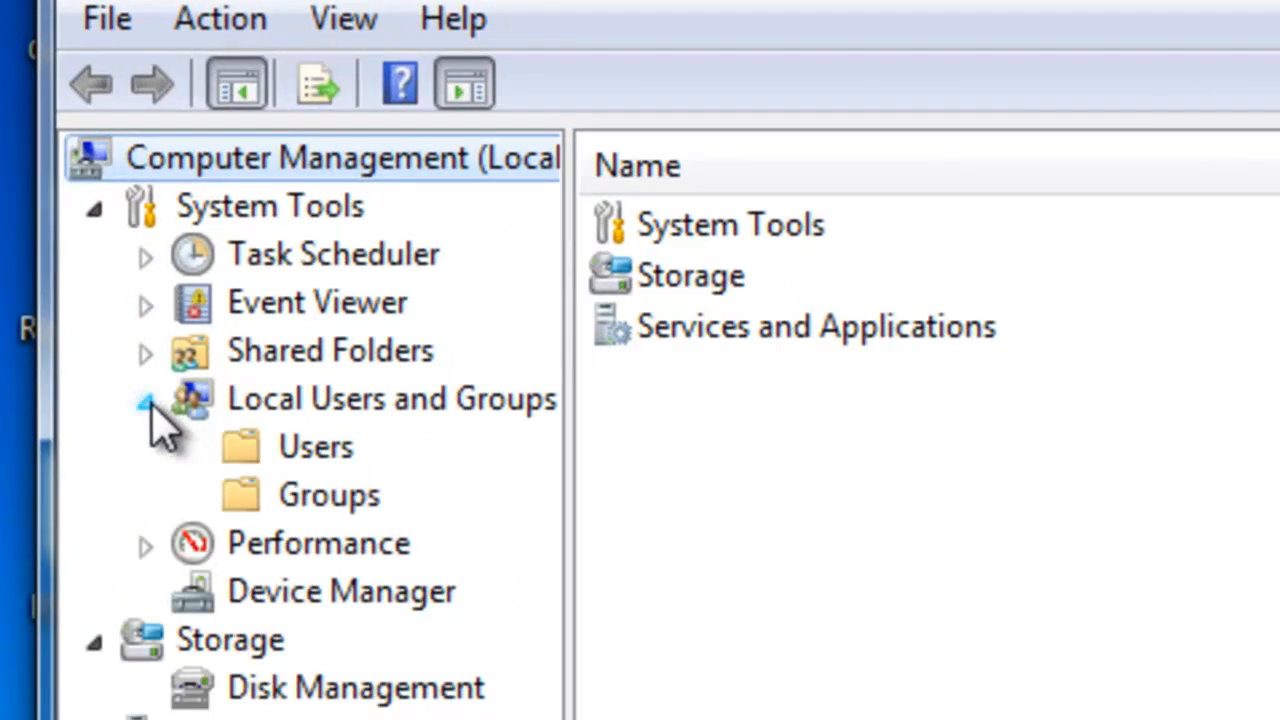
click(285, 457)
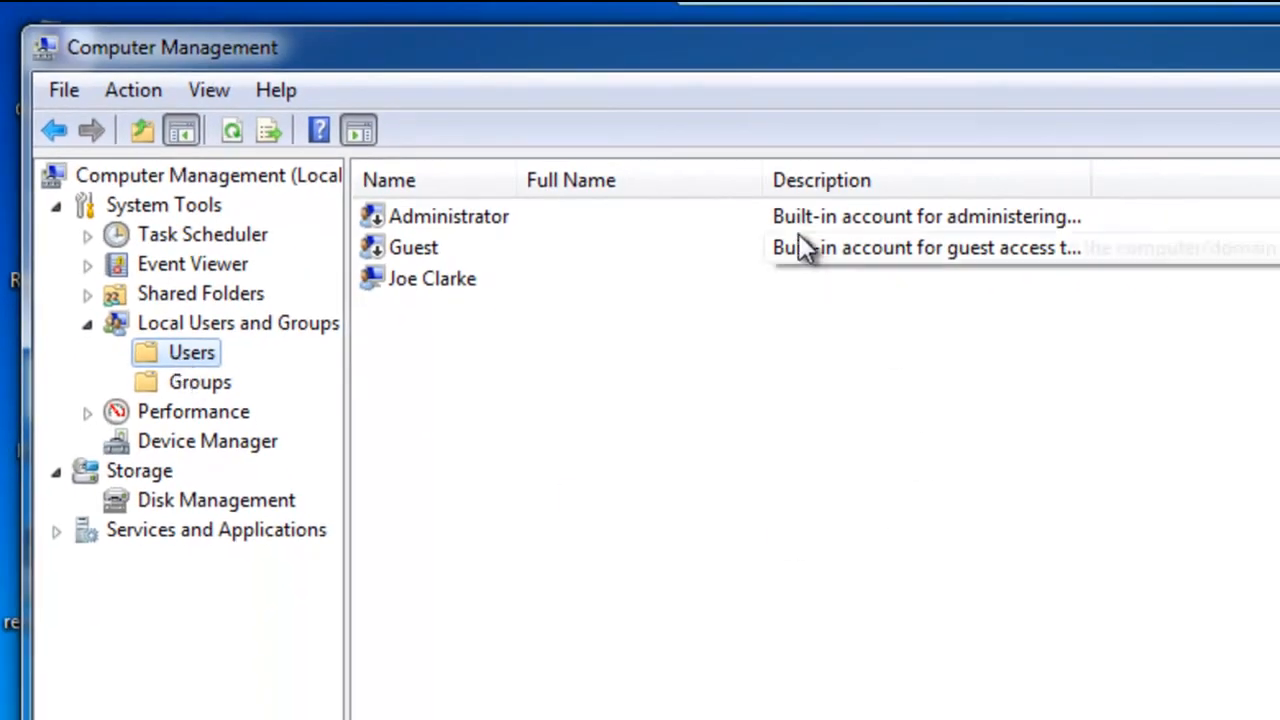
right_click(705, 452)
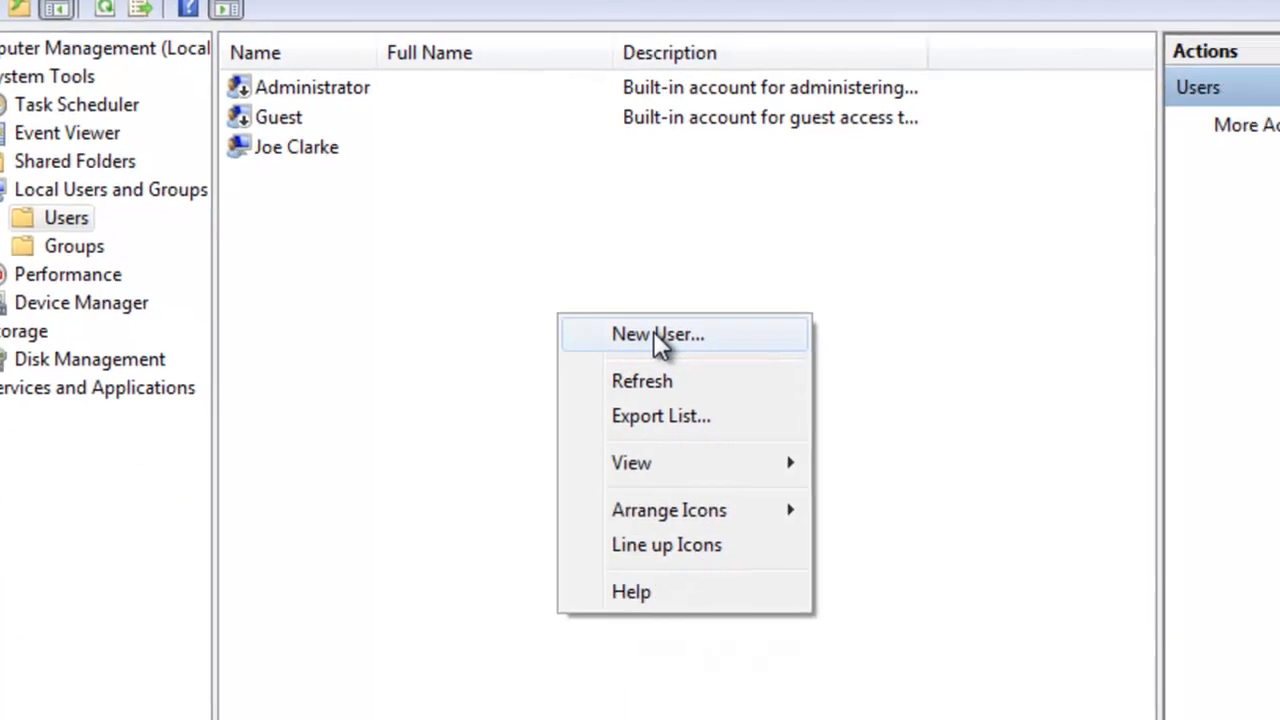
click(808, 474)
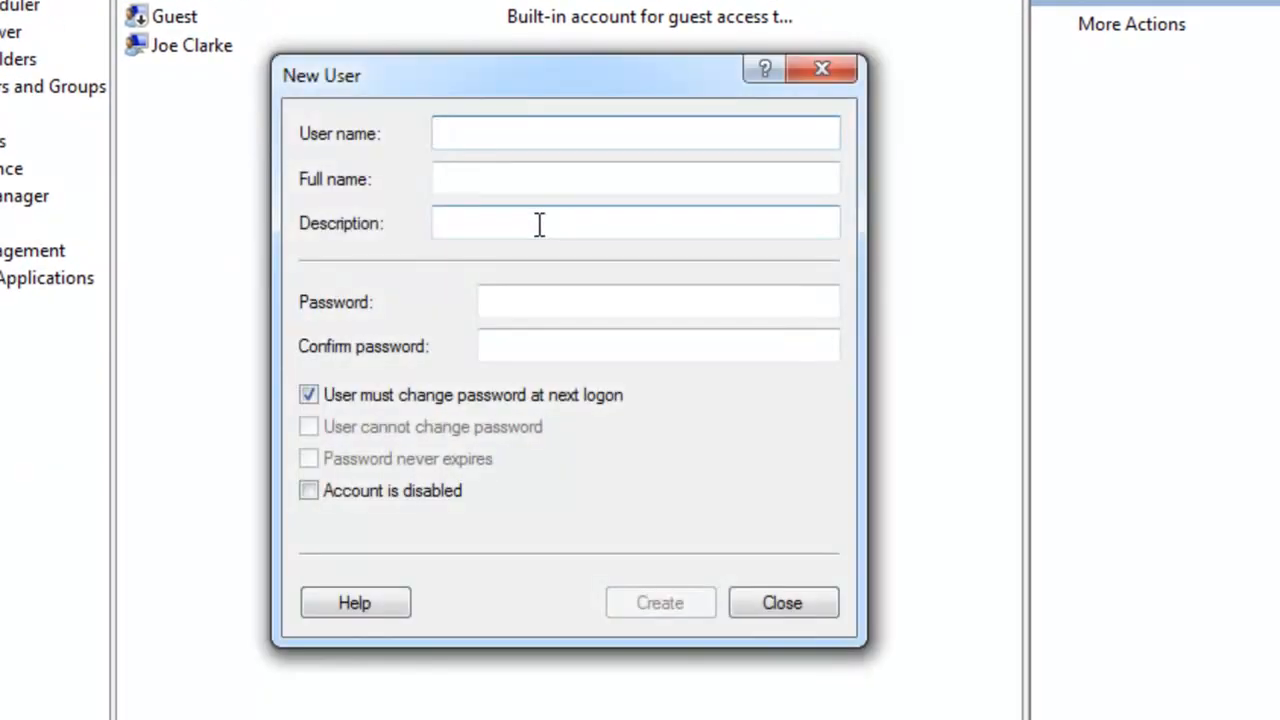
Enter Review as both the user name and the full name of the new account
text(Review)
key(Tab)
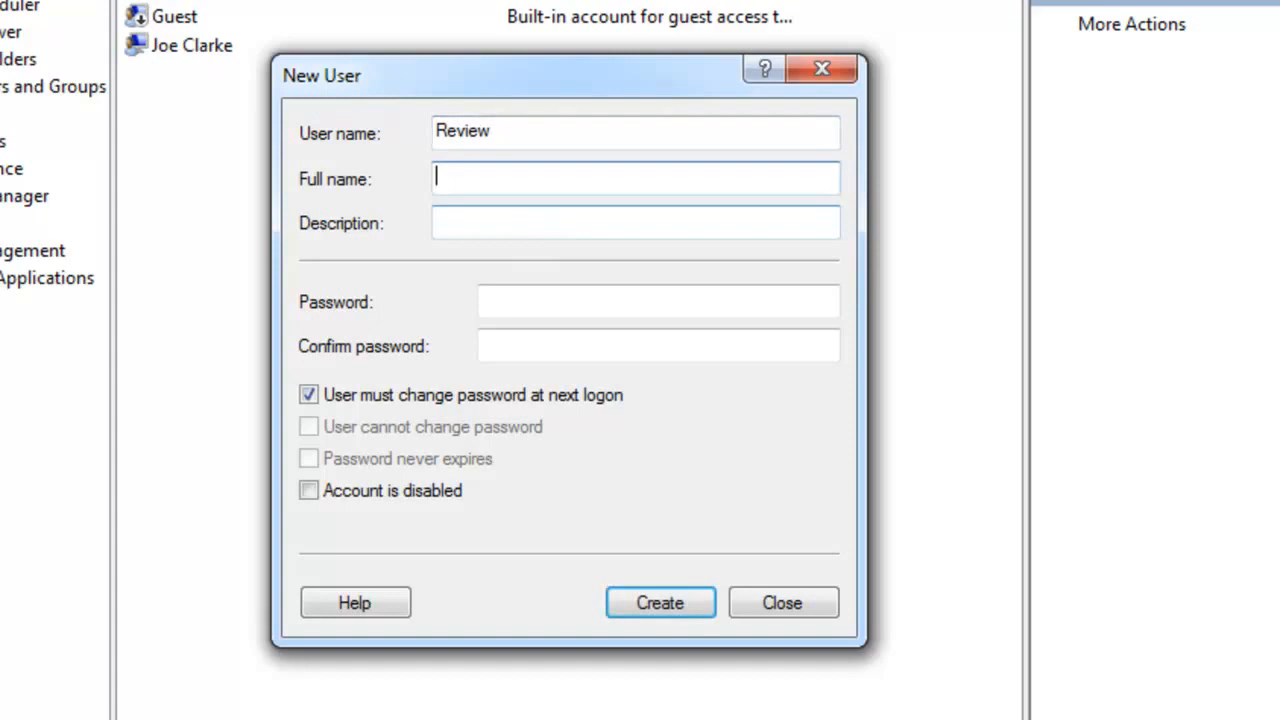
text(Re)
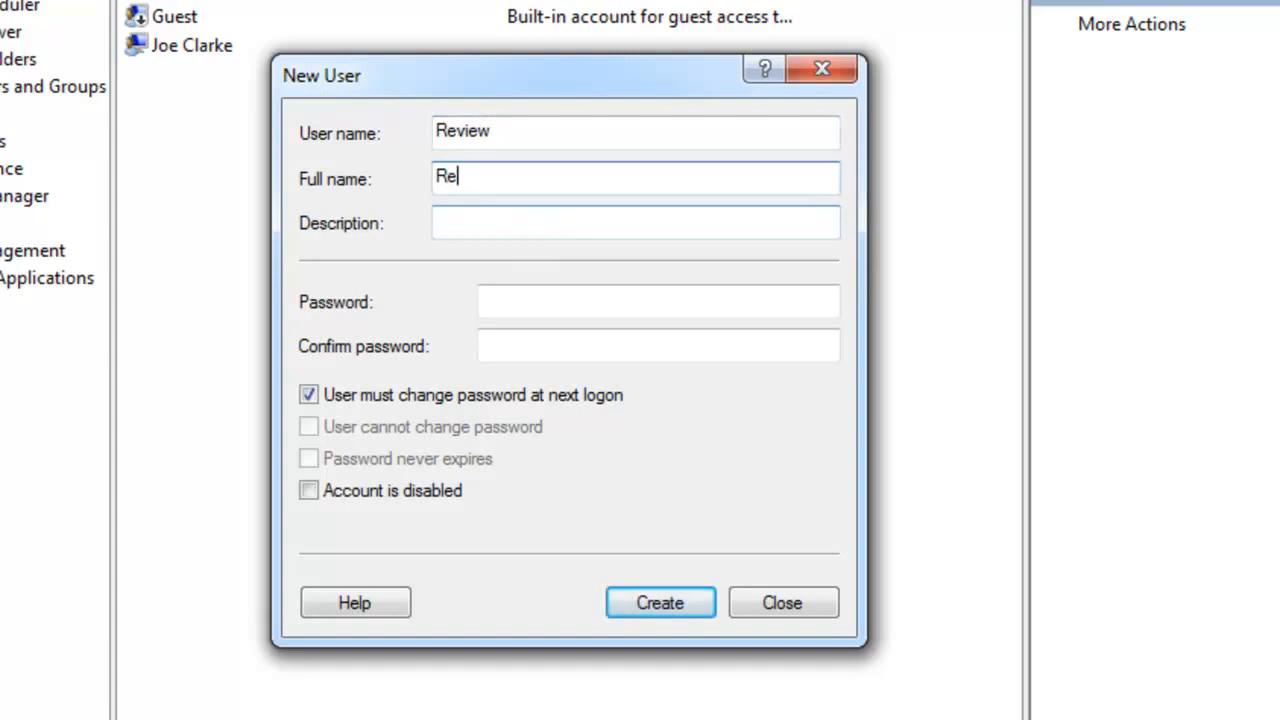
text(view)
key(BackSpace)
text(ew)
key(Tab)
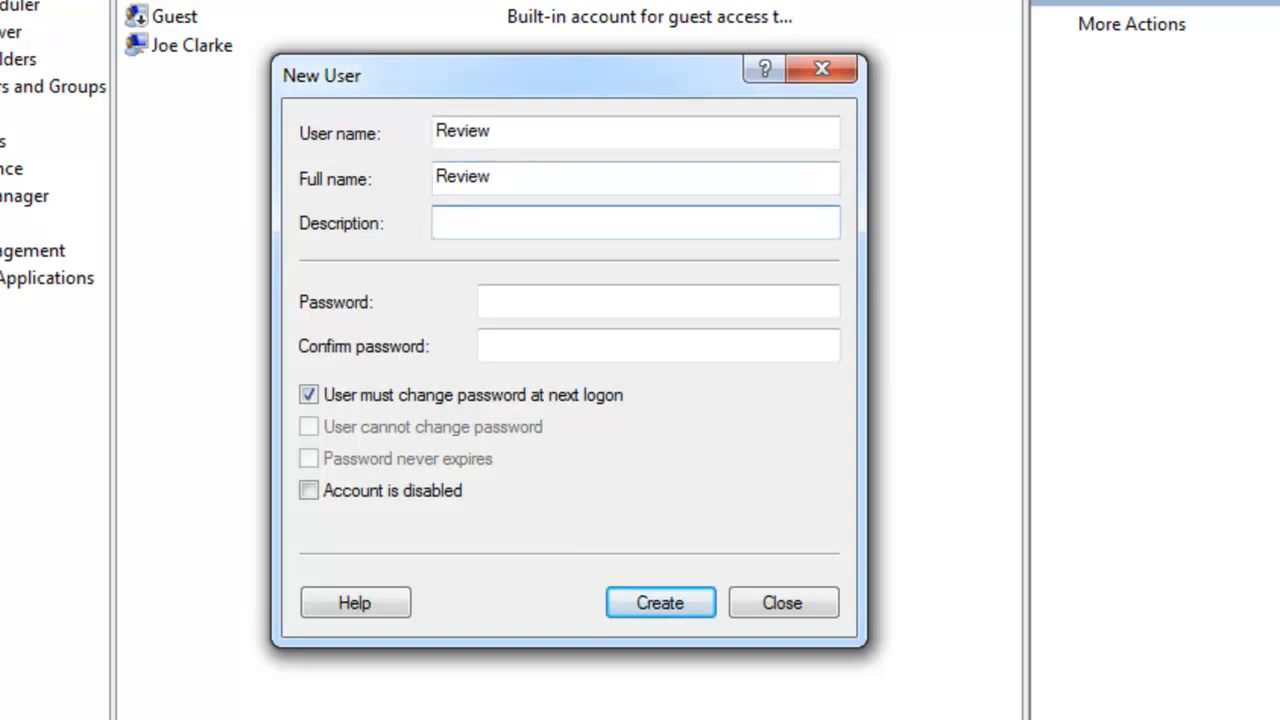
Enter the account password and its confirmation, leaving the description empty
key(Tab)
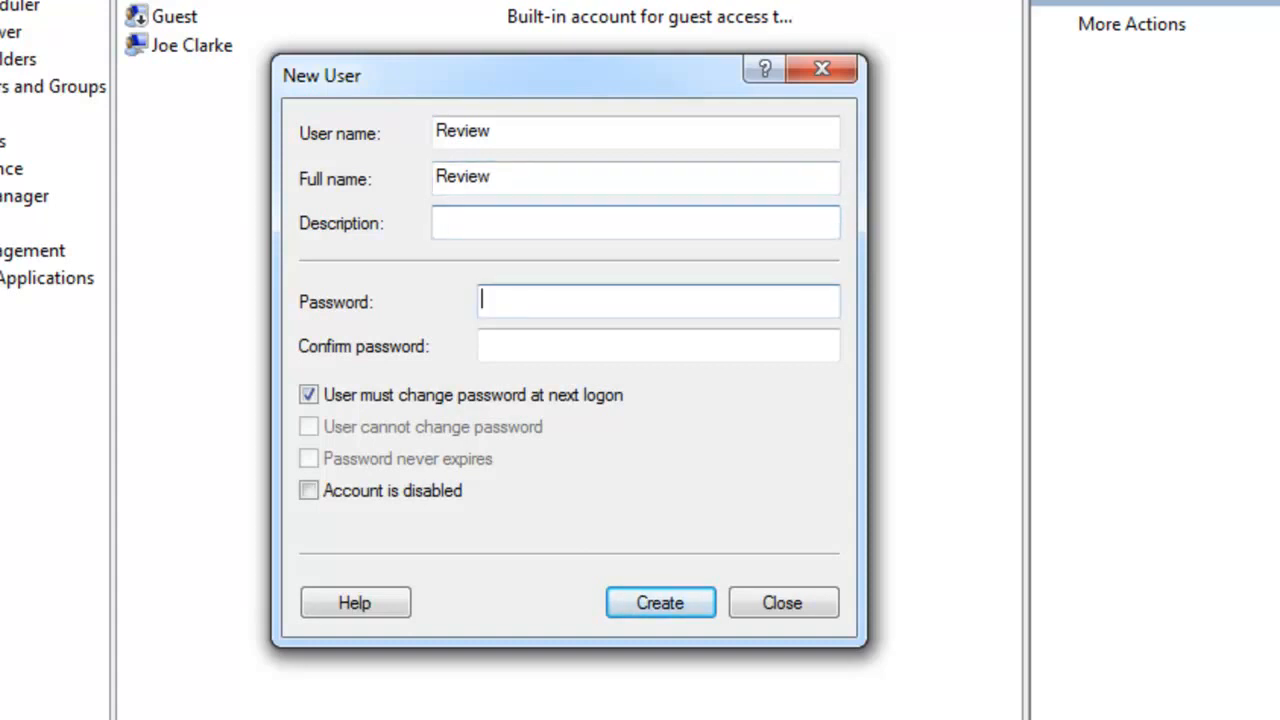
text(Password1)
key(Tab)
text(Password1)
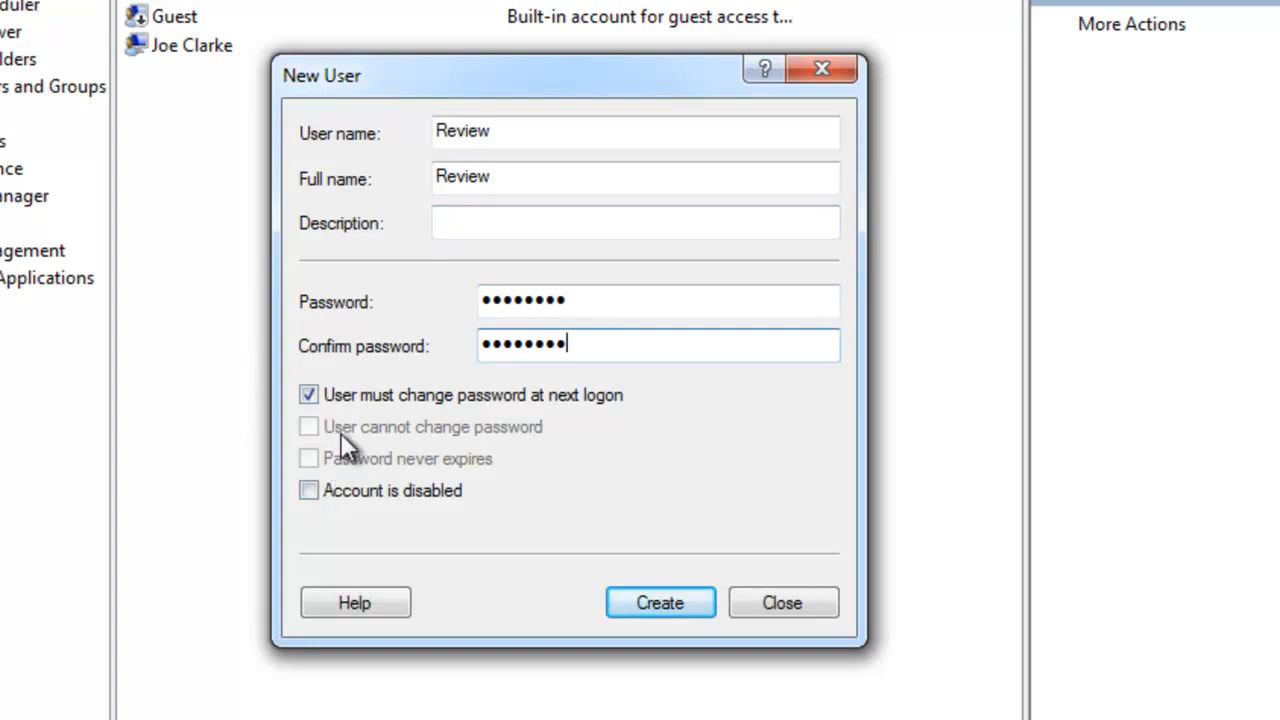
Turn off the password change at next logon, set User cannot change password and Password never expires, and create the account
click(308, 395)
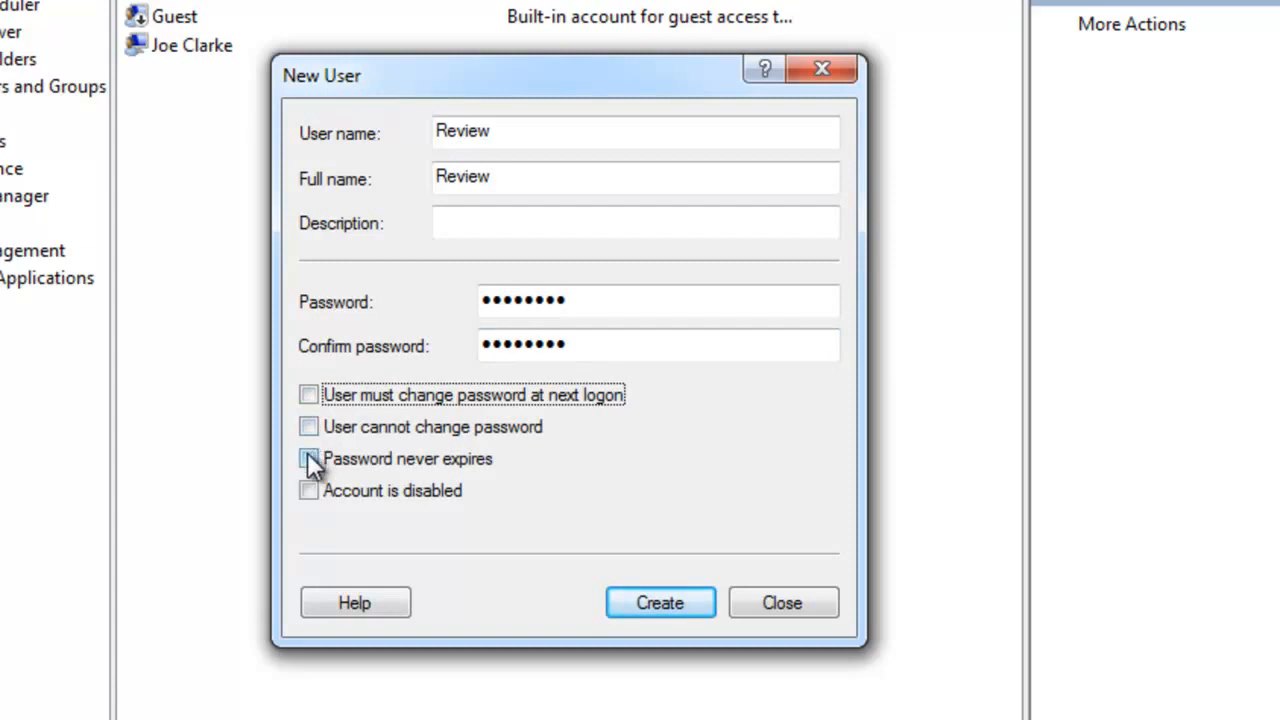
click(310, 426)
click(310, 452)
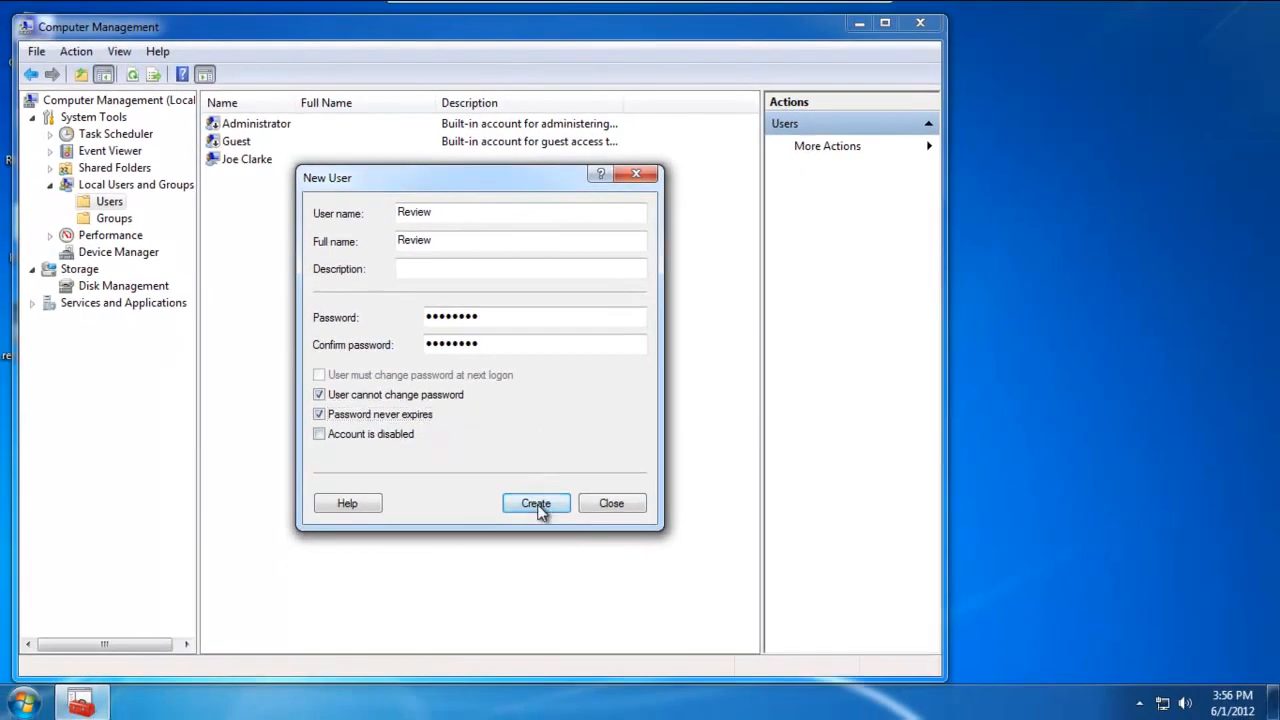
click(537, 506)
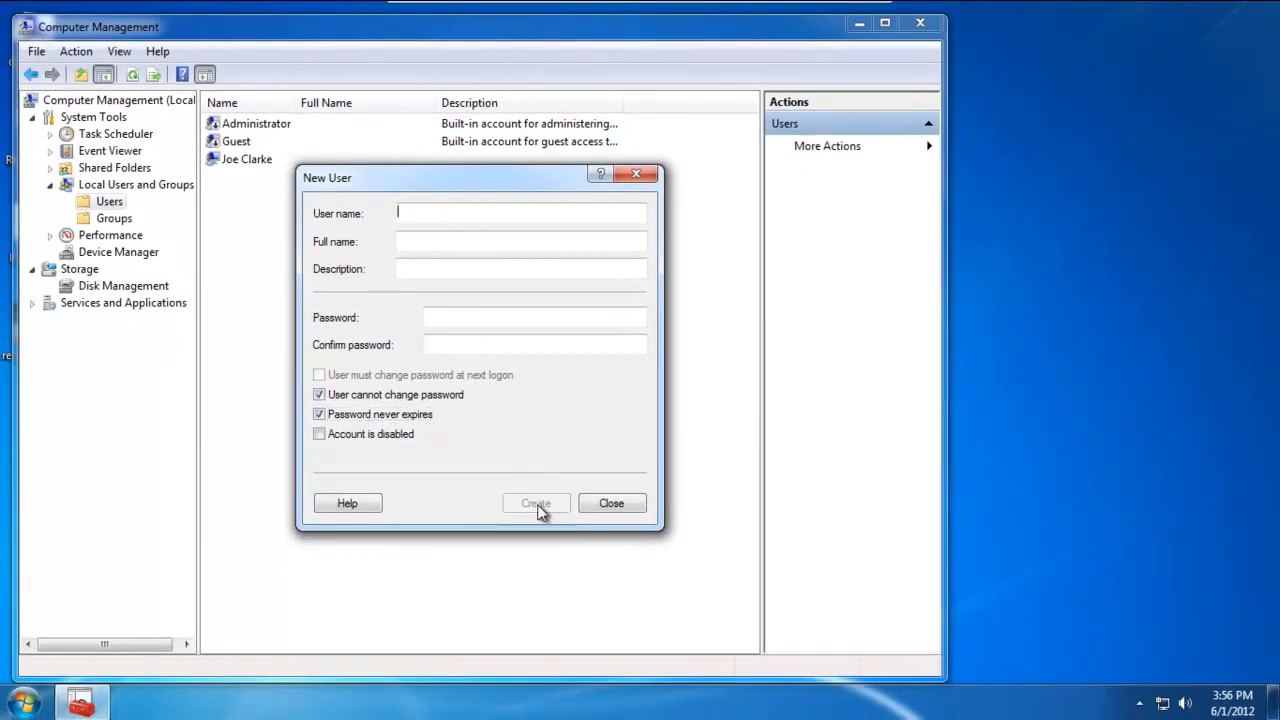
click(608, 504)
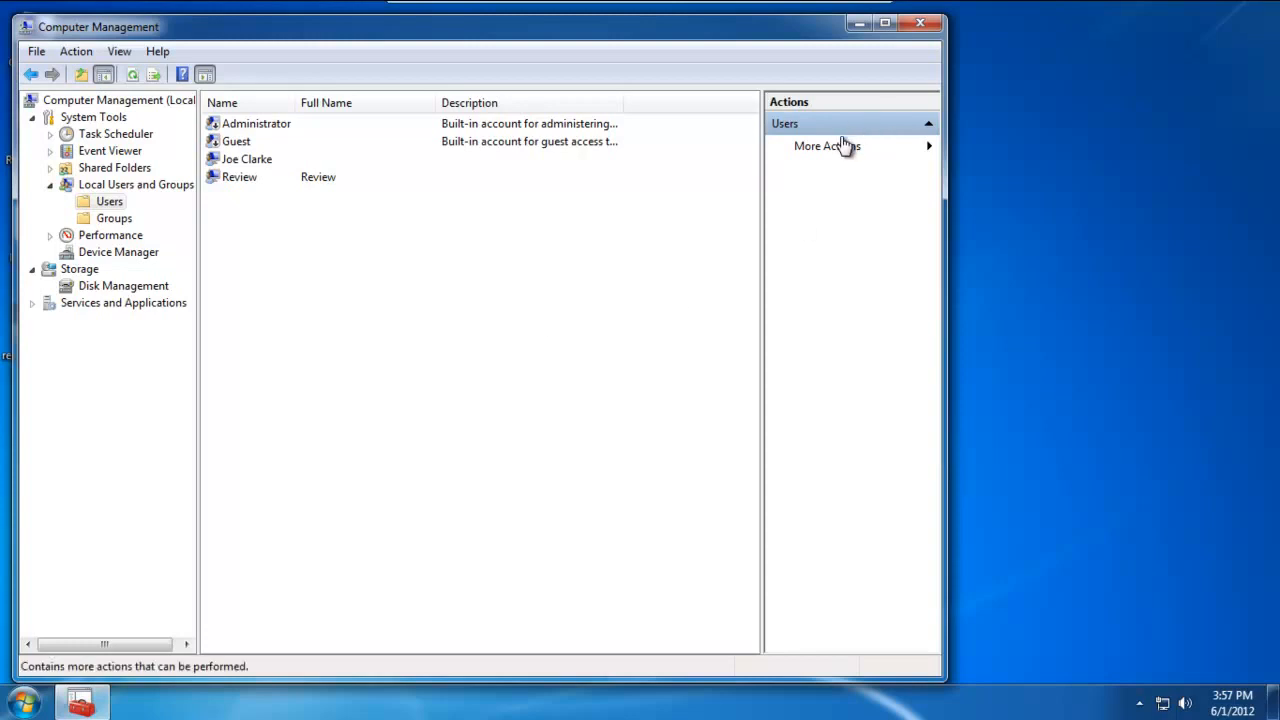
Close Computer Management and open Local Security Policy by searching for secpol.msc
click(921, 25)
click(24, 703)
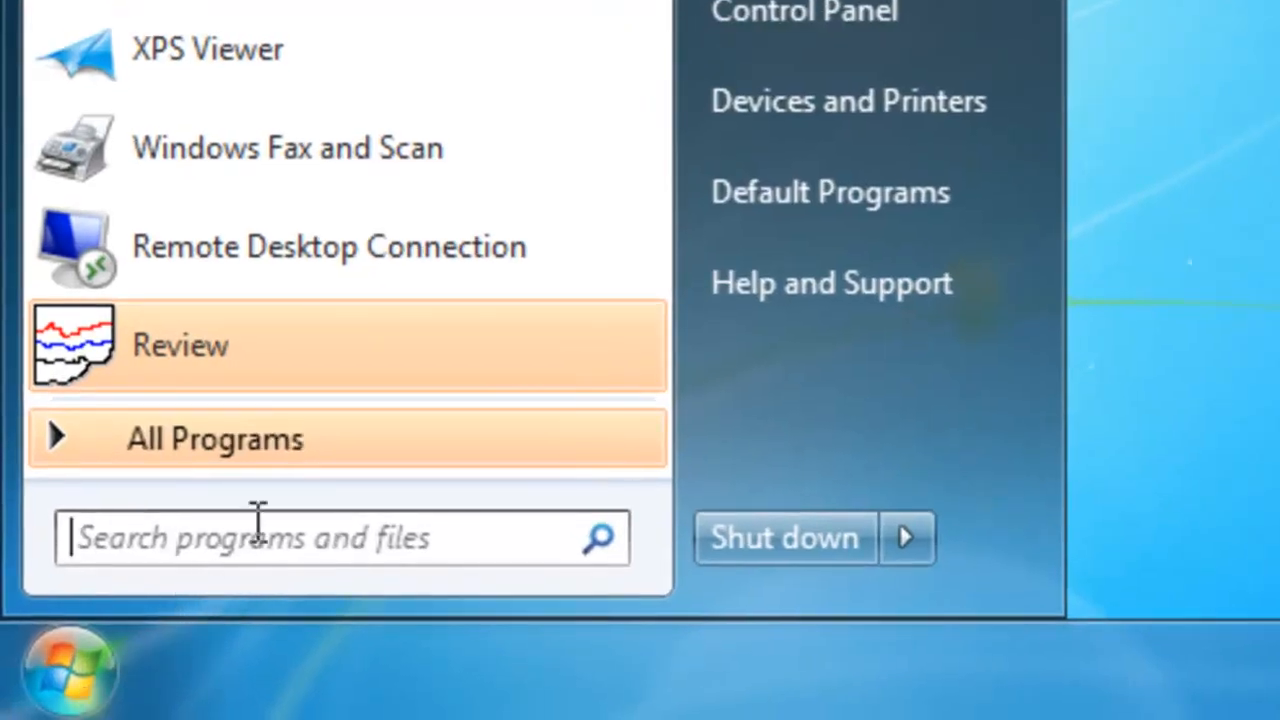
text(sec)
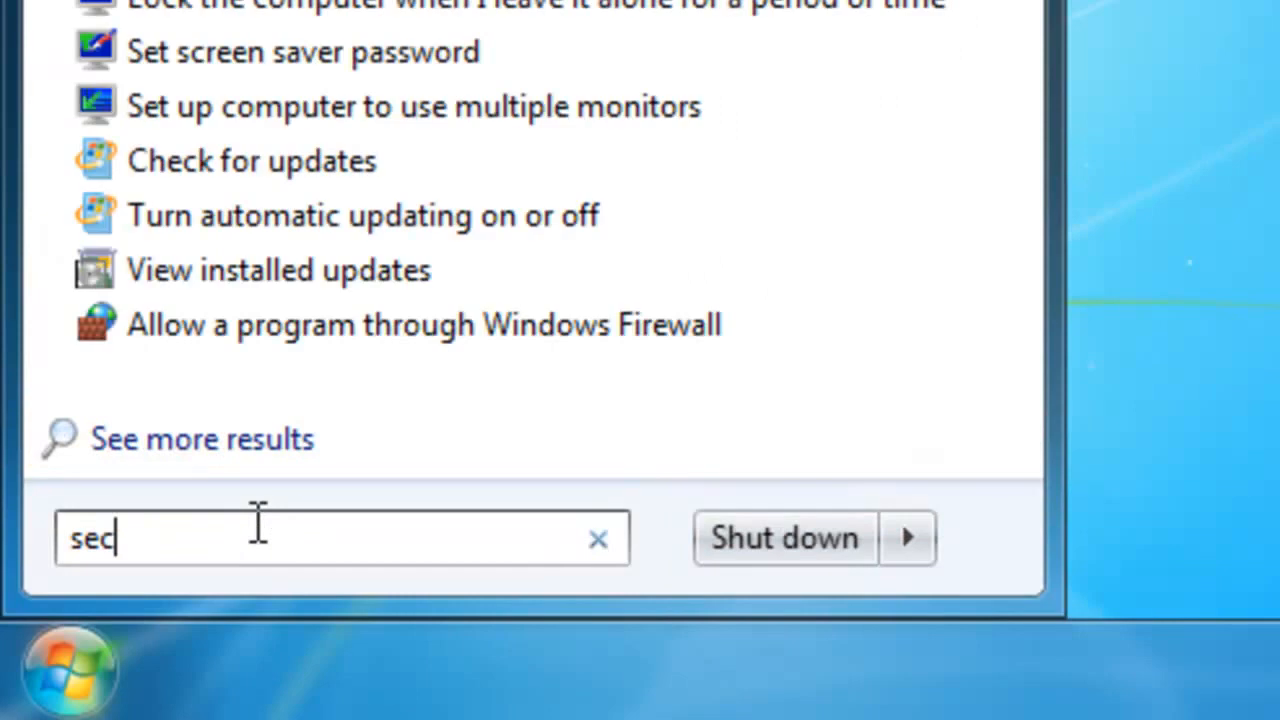
text(pol)
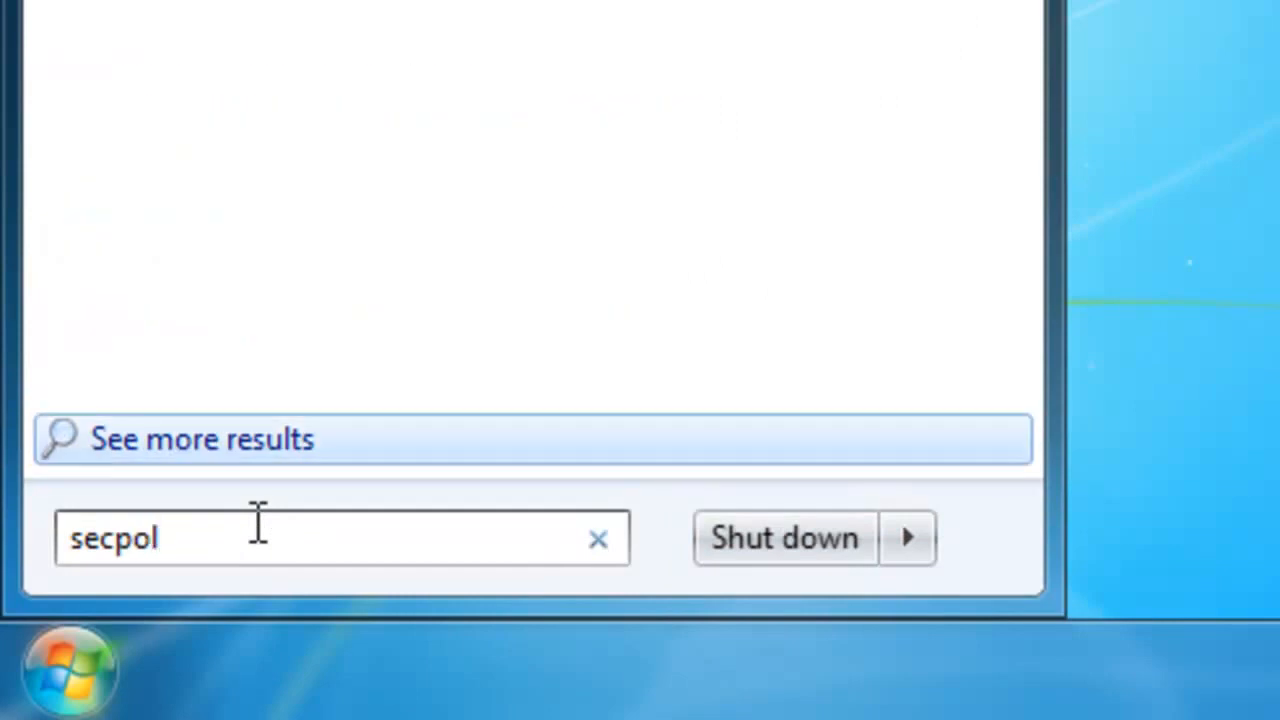
text(.msc)
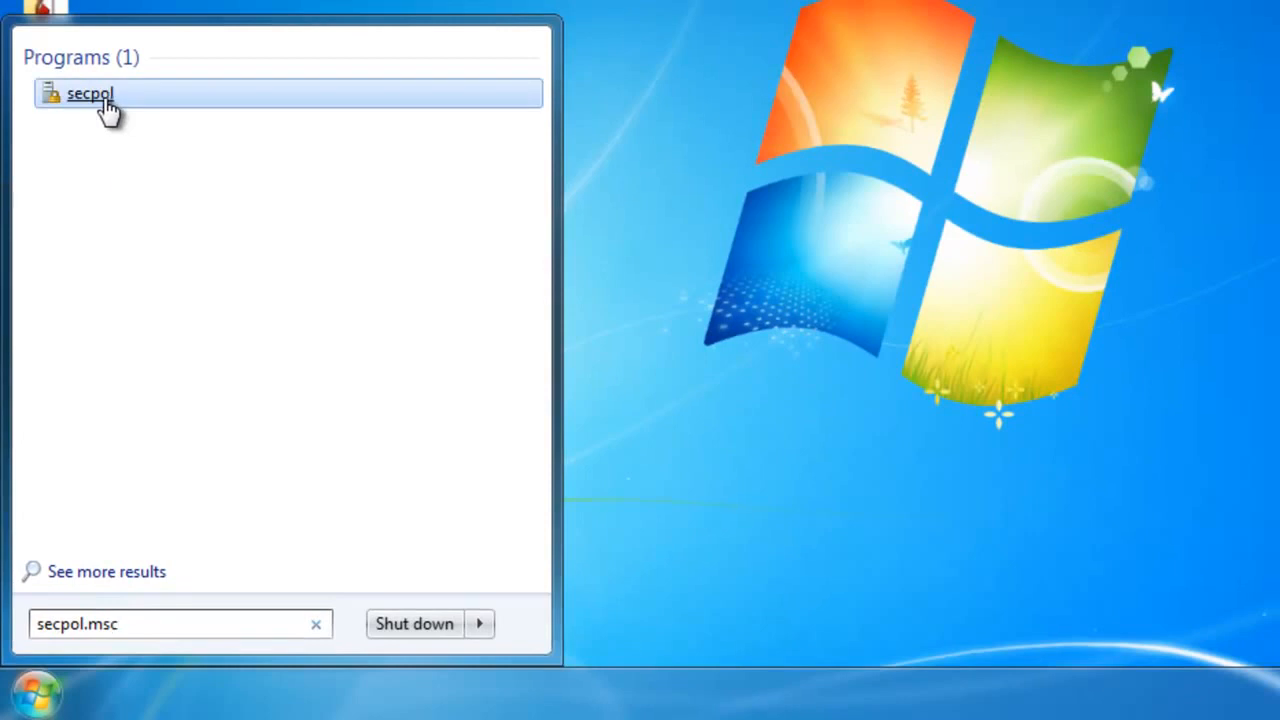
click(108, 110)
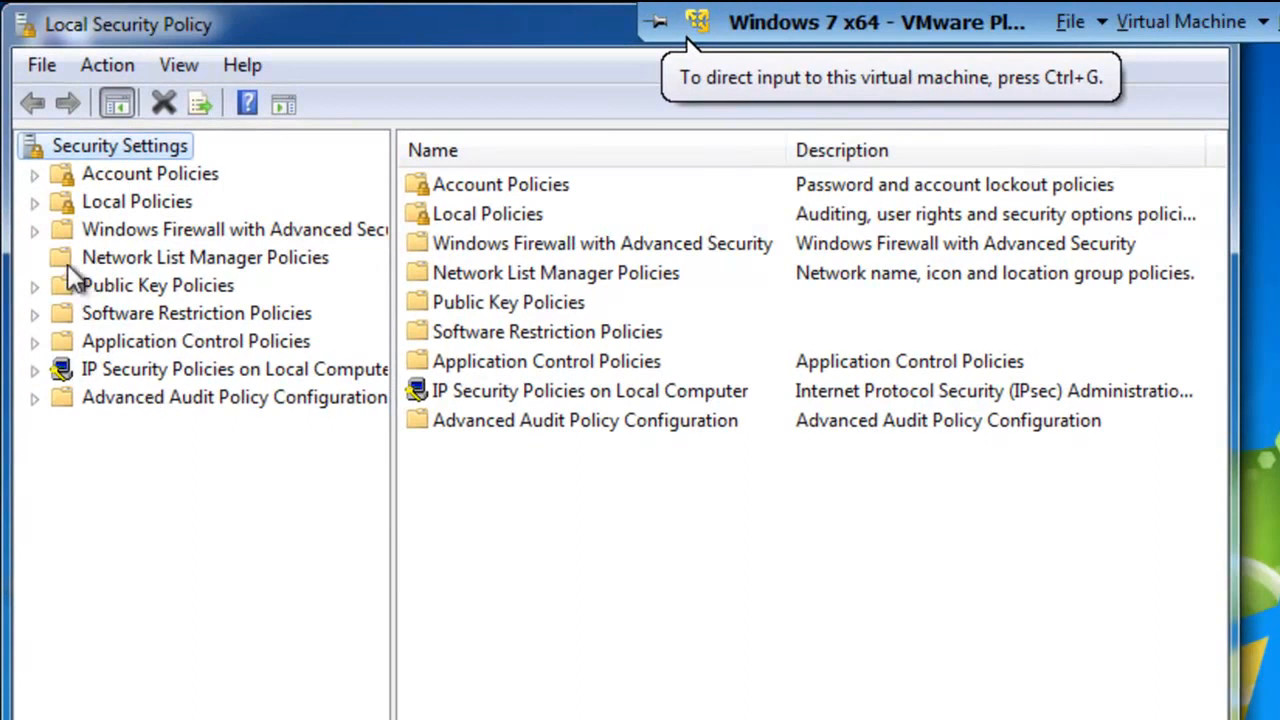
Open the properties of the Log on as a service policy in User Rights Assignment under Local Policies
click(35, 203)
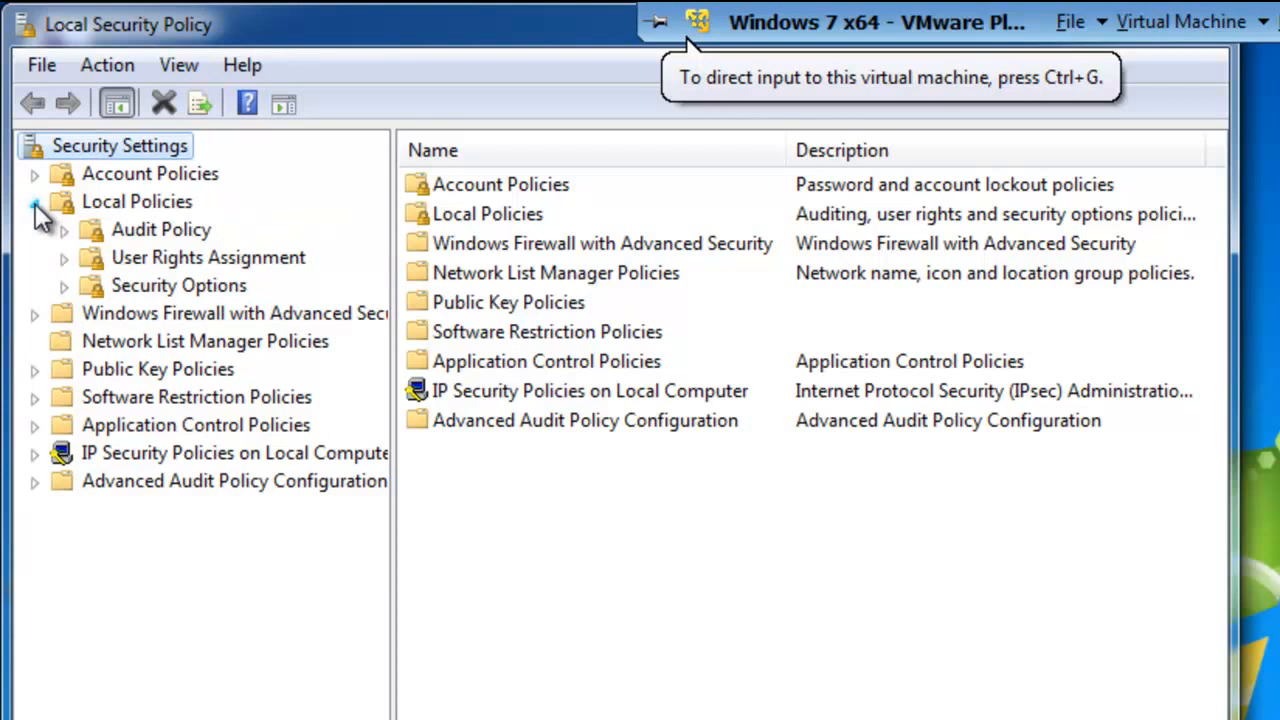
click(168, 256)
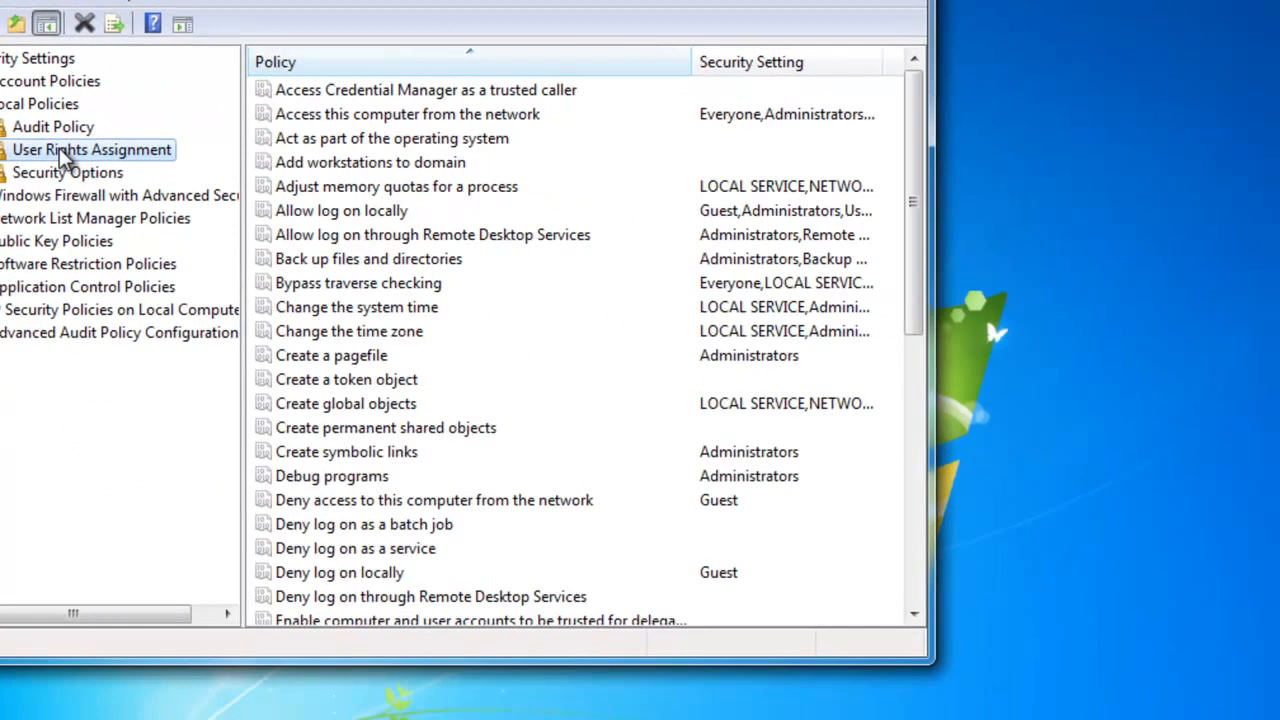
mouse_move(906, 657)
mouse_down()
mouse_move(908, 719)
mouse_move(910, 660)
mouse_up()
drag(923, 229, 910, 391)
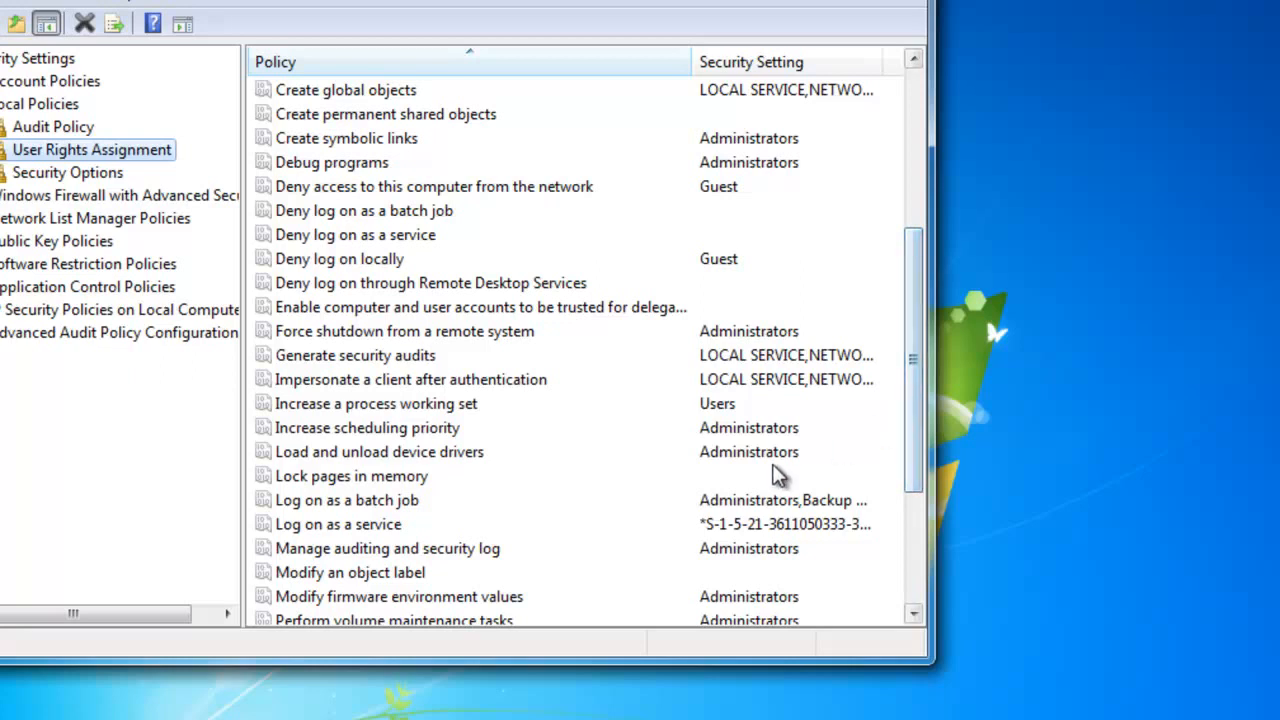
click(355, 528)
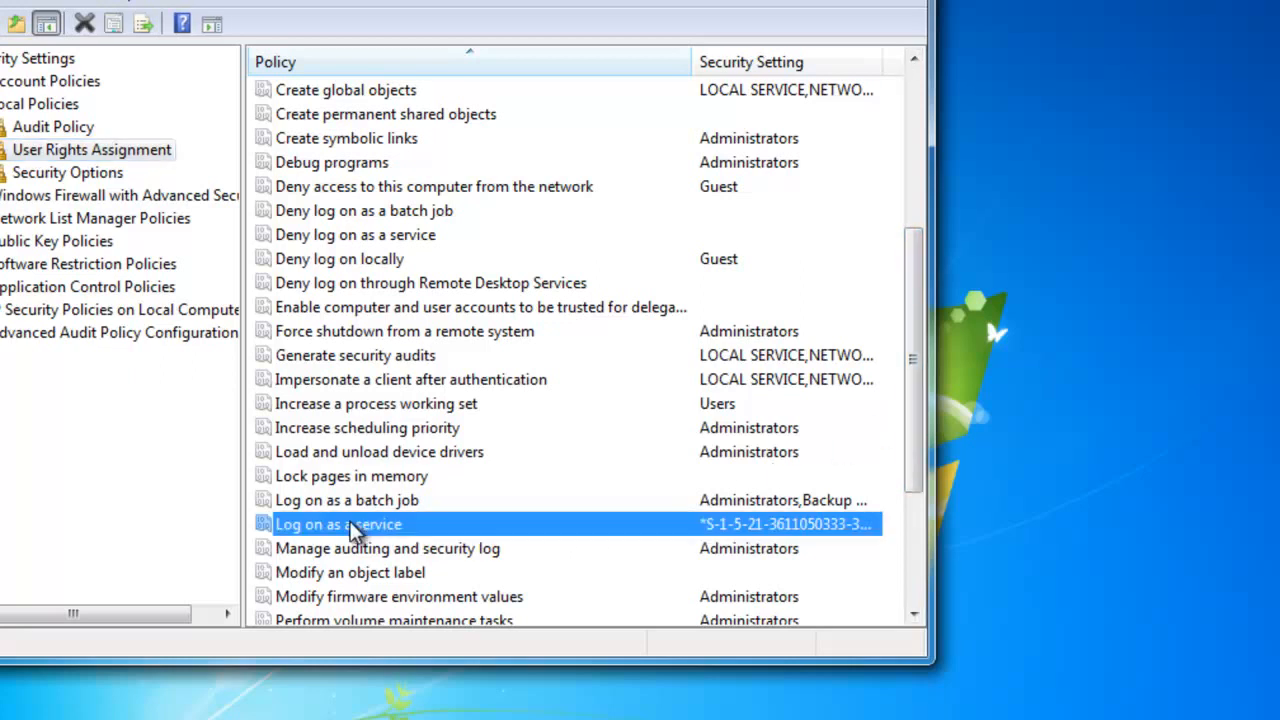
right_click(420, 538)
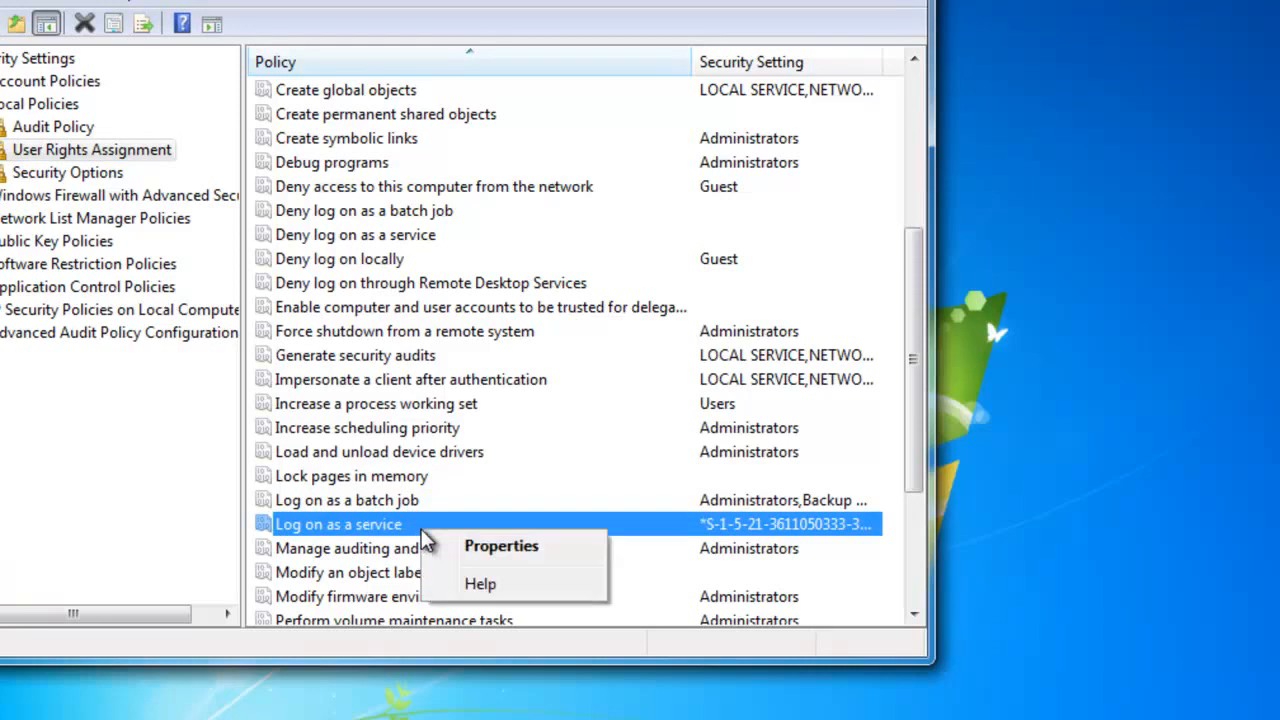
click(428, 543)
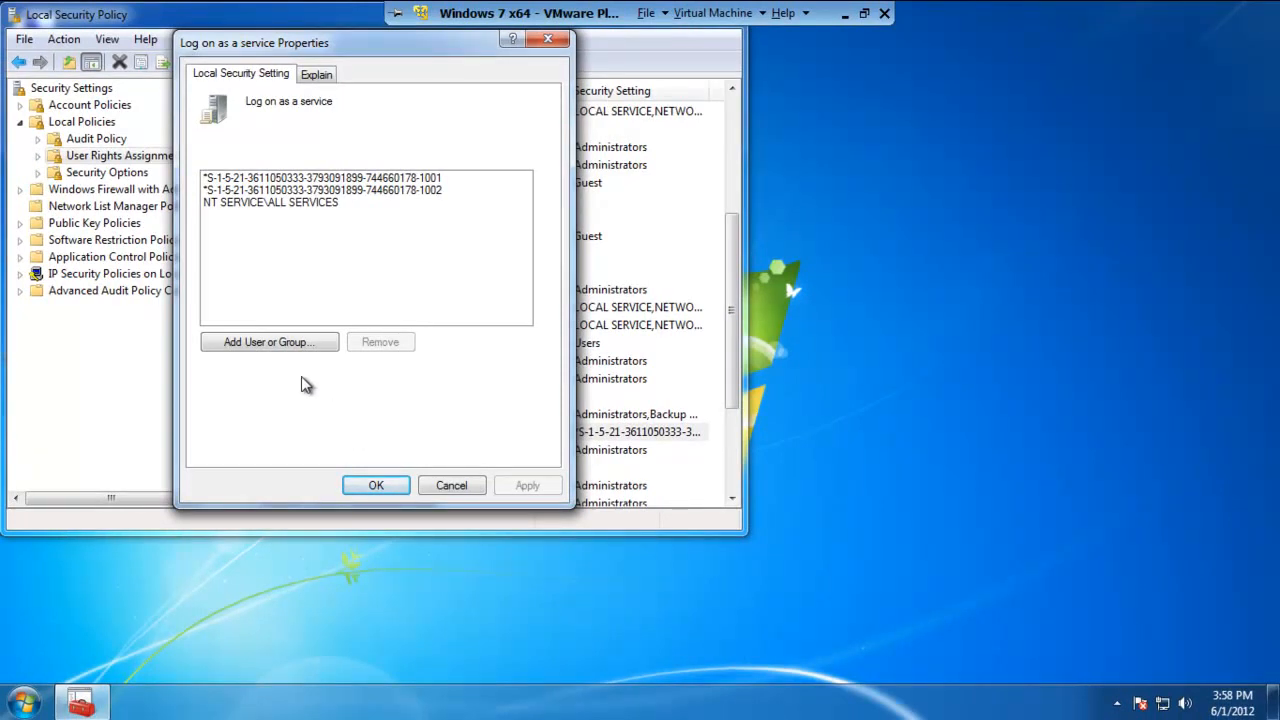
Start adding a user or group to the policy and list all accounts on the local computer with the advanced search
click(300, 341)
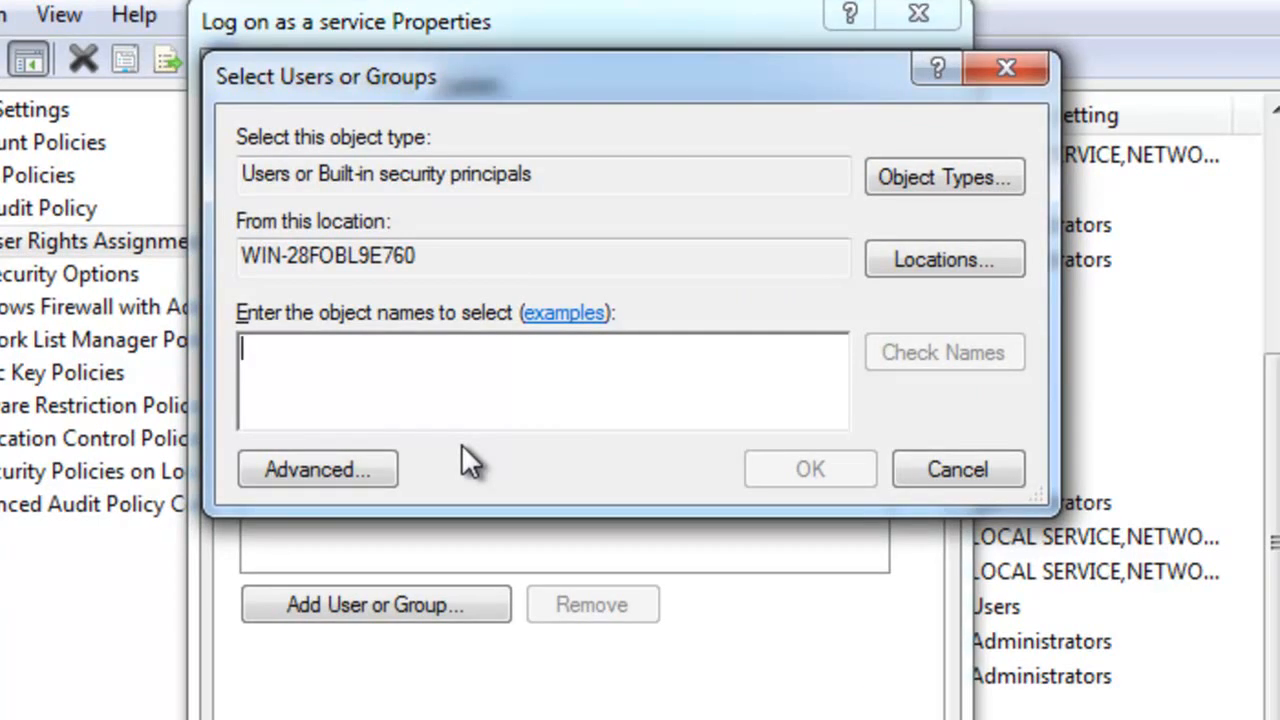
drag(452, 252, 143, 259)
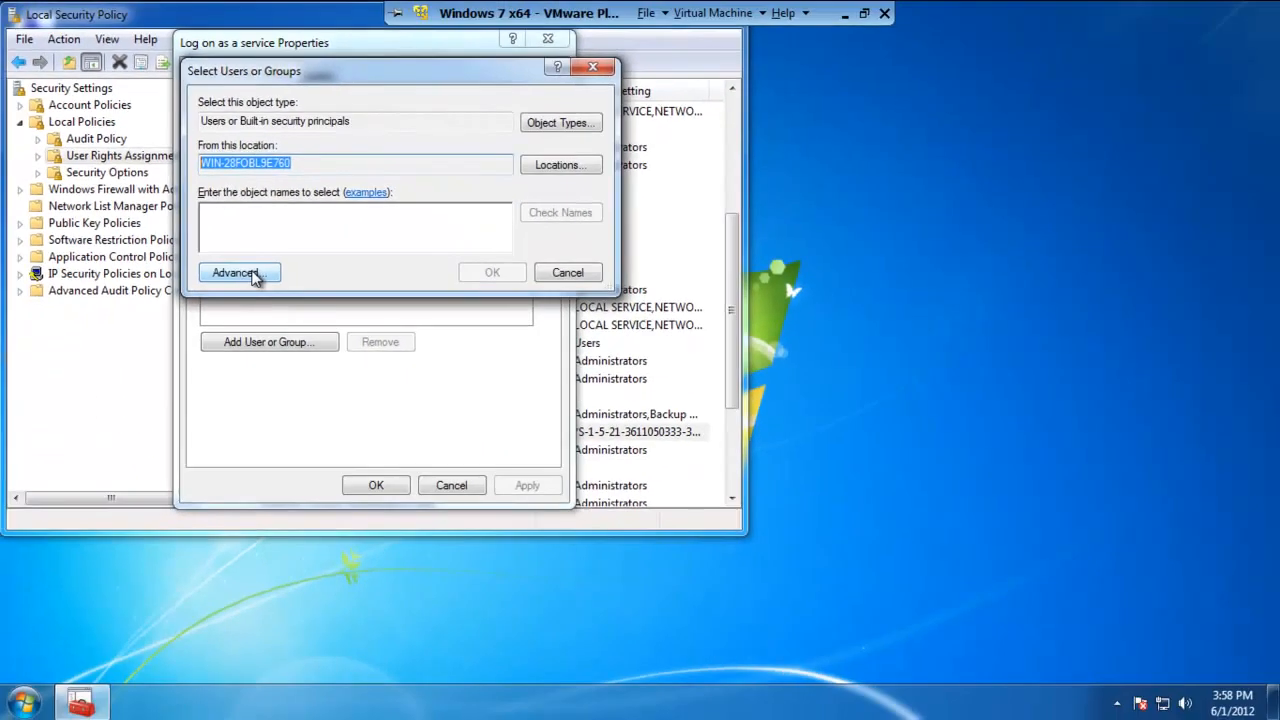
click(340, 470)
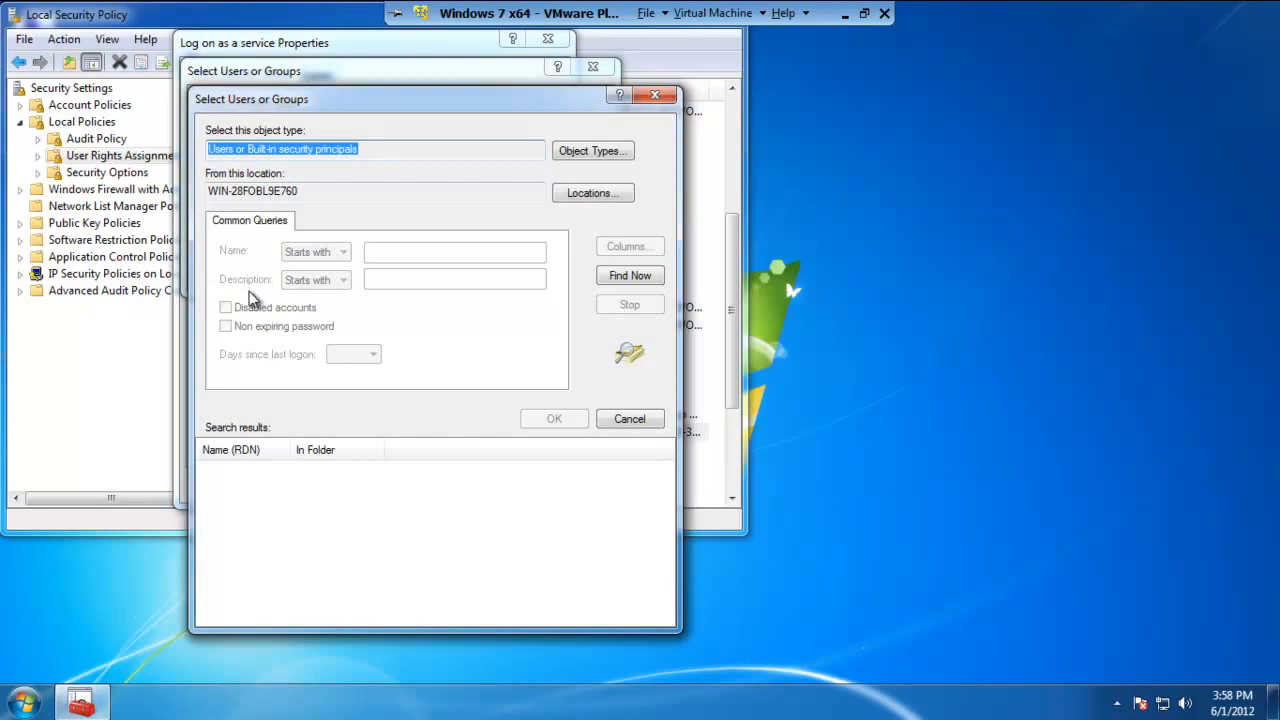
click(622, 279)
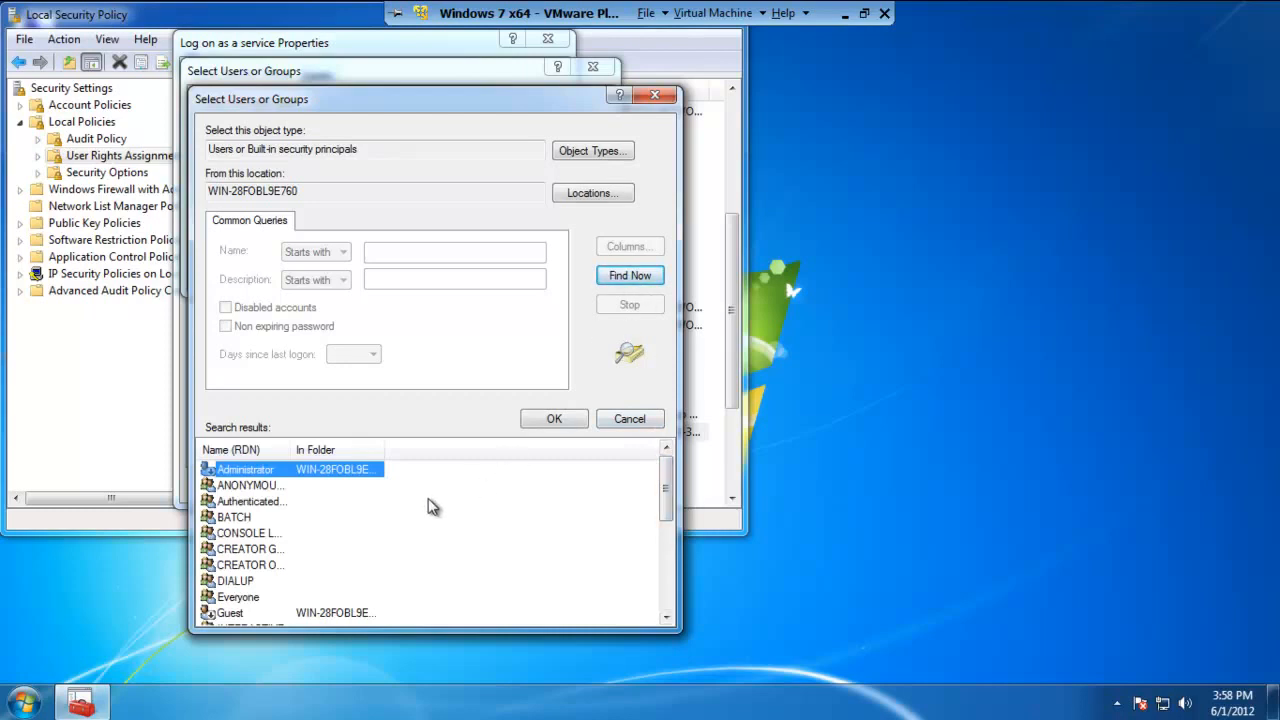
drag(304, 191, 197, 198)
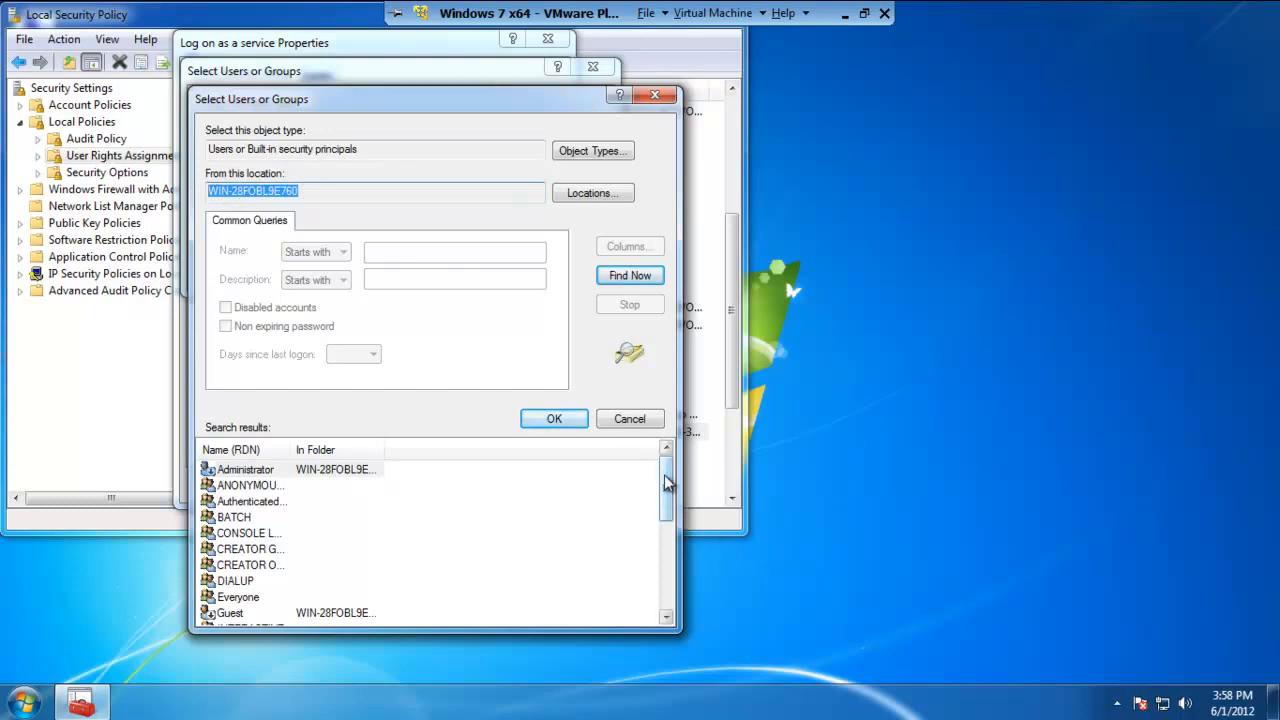
Add the Review account to Log on as a service, save the policy, and close Local Security Policy
drag(665, 480, 657, 580)
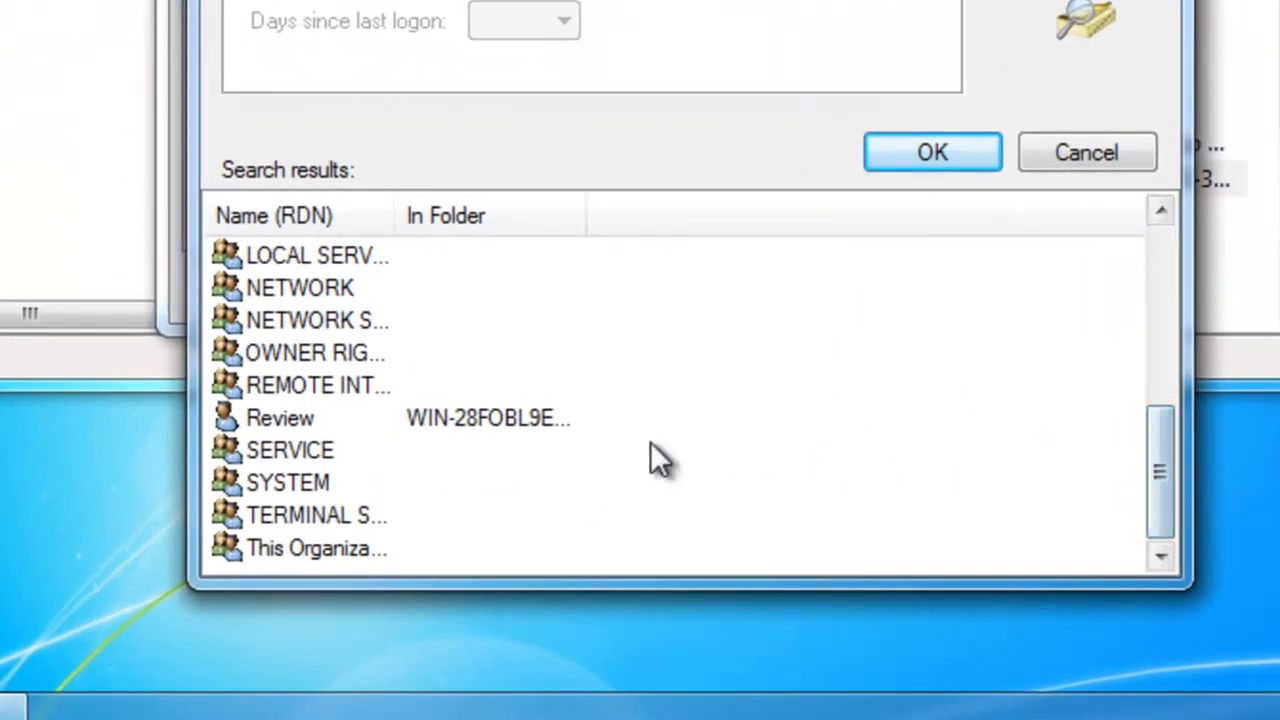
click(268, 418)
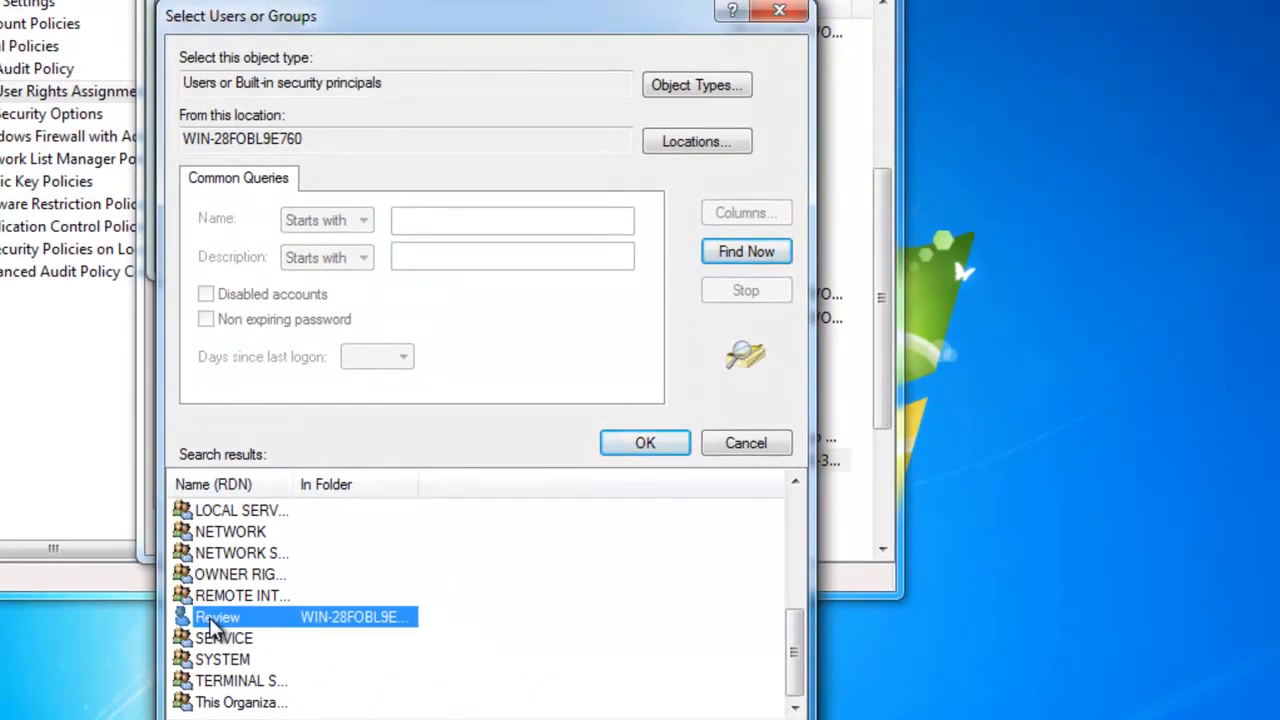
click(670, 448)
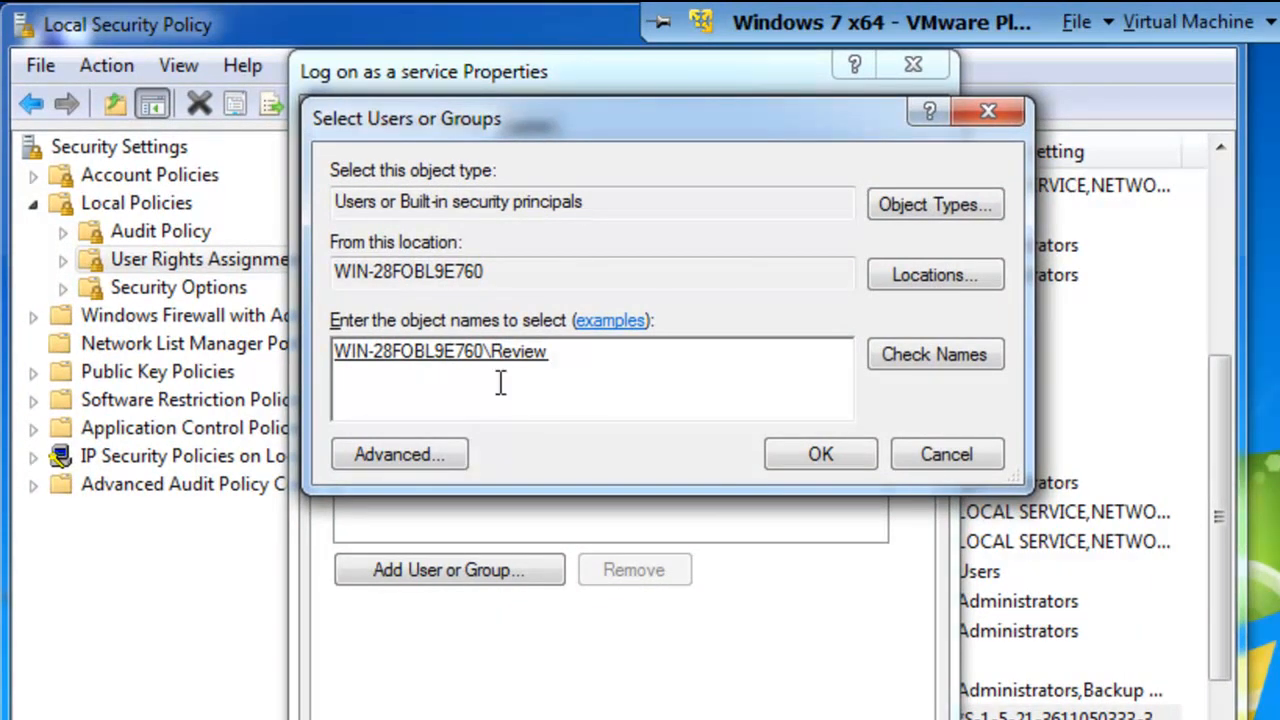
click(822, 454)
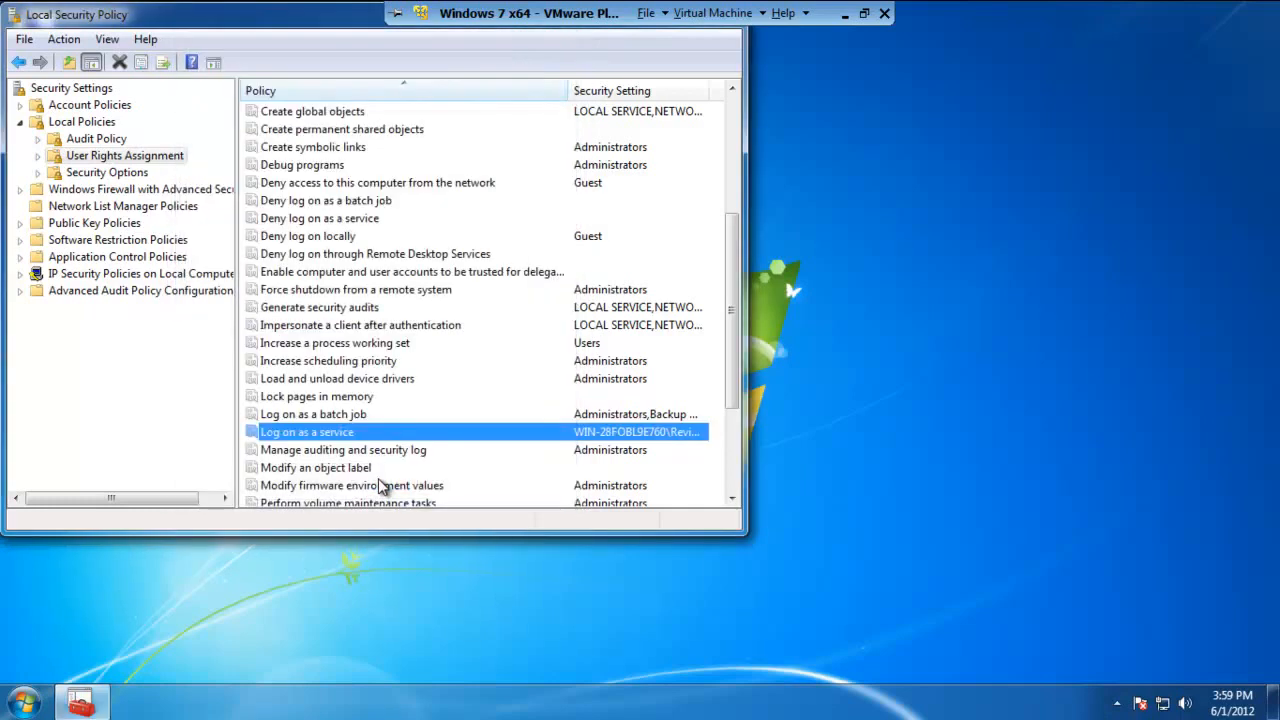
drag(320, 16, 405, 70)
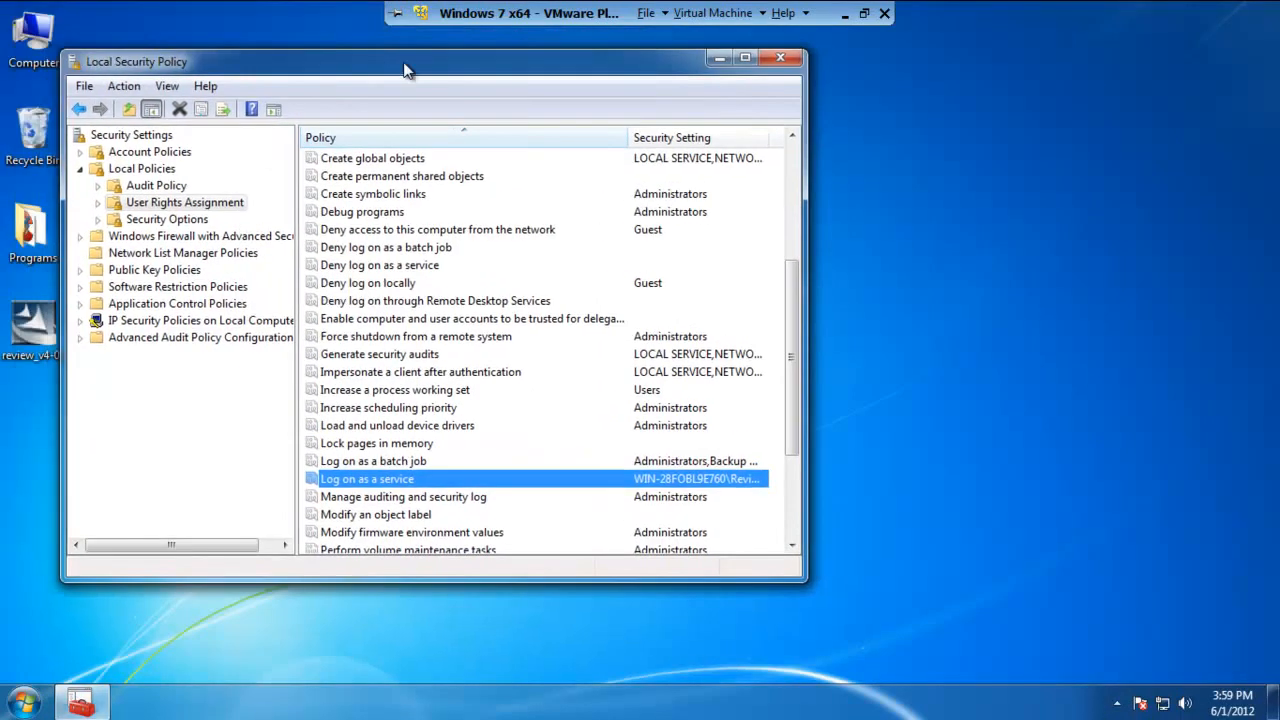
click(781, 58)
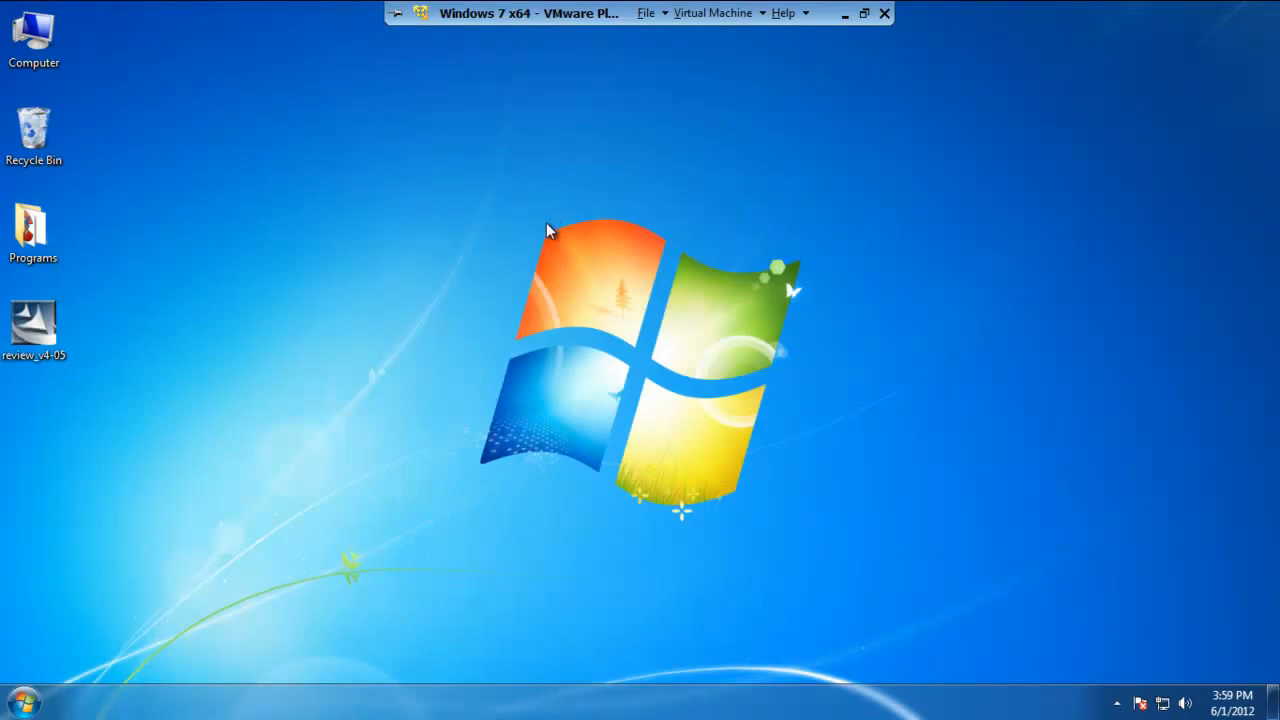
Open Control Panel
click(20, 708)
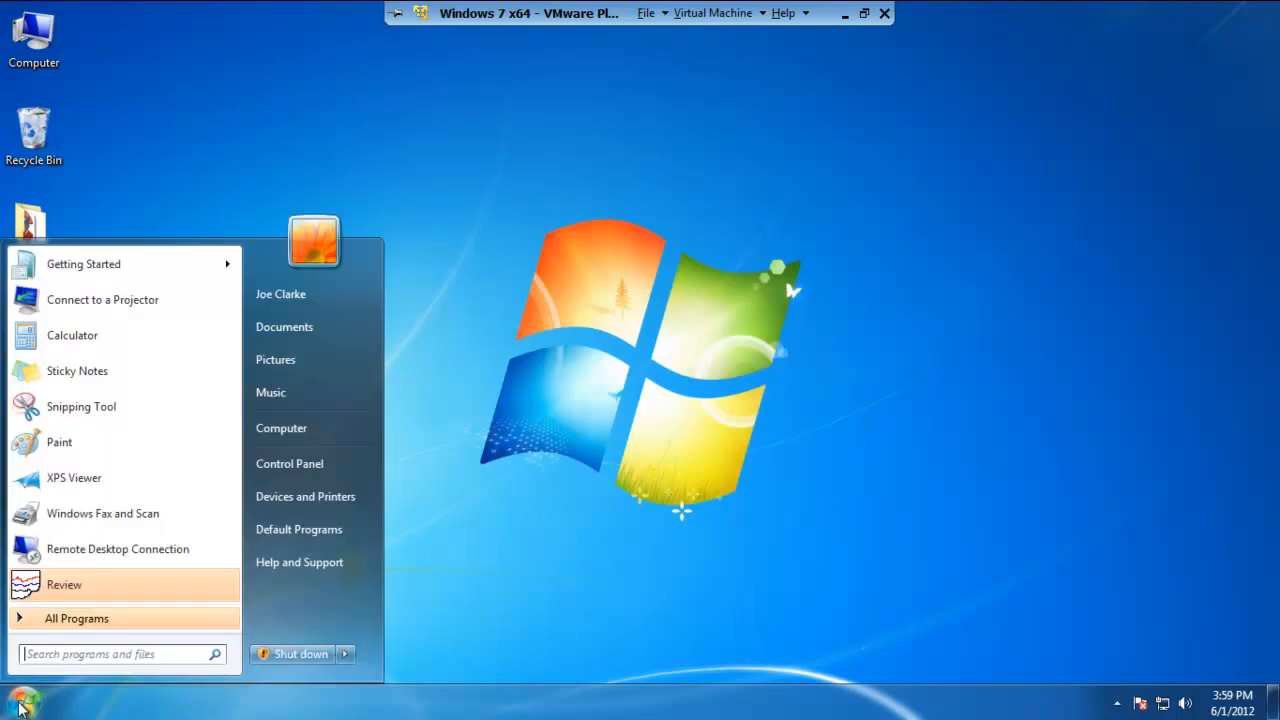
click(309, 458)
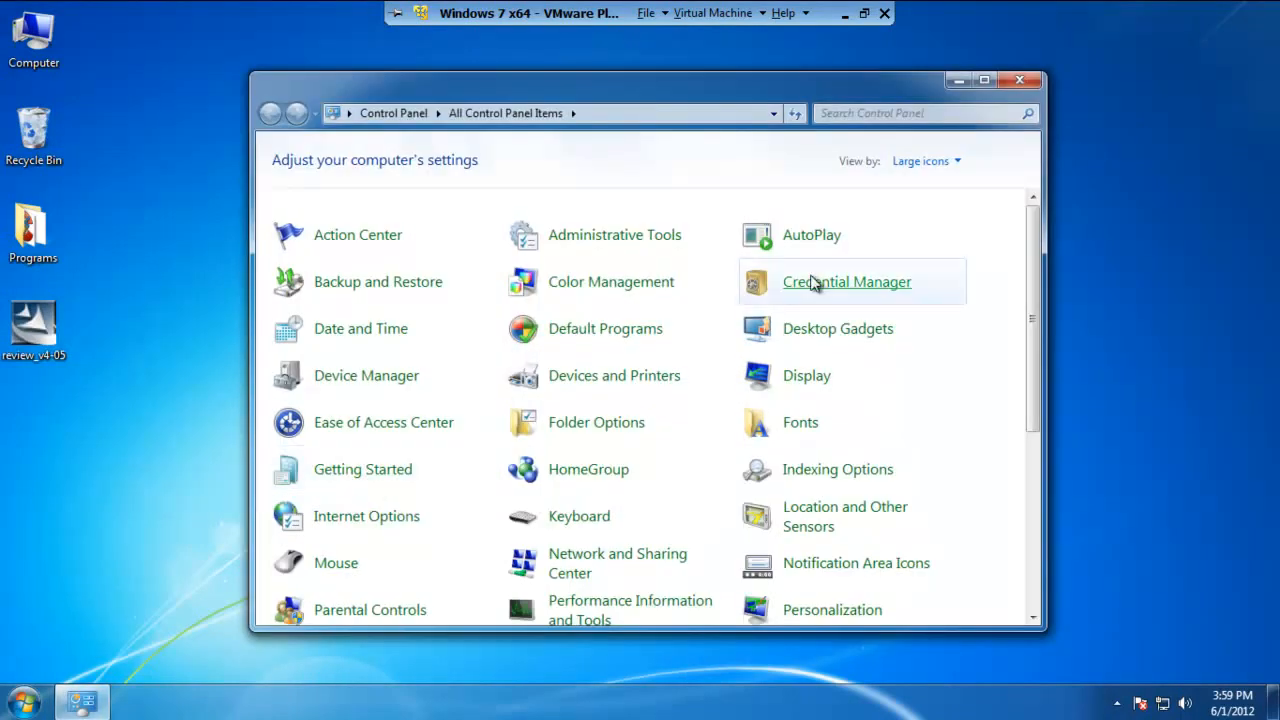
Switch the Control Panel view to Category and back to Large icons
click(957, 164)
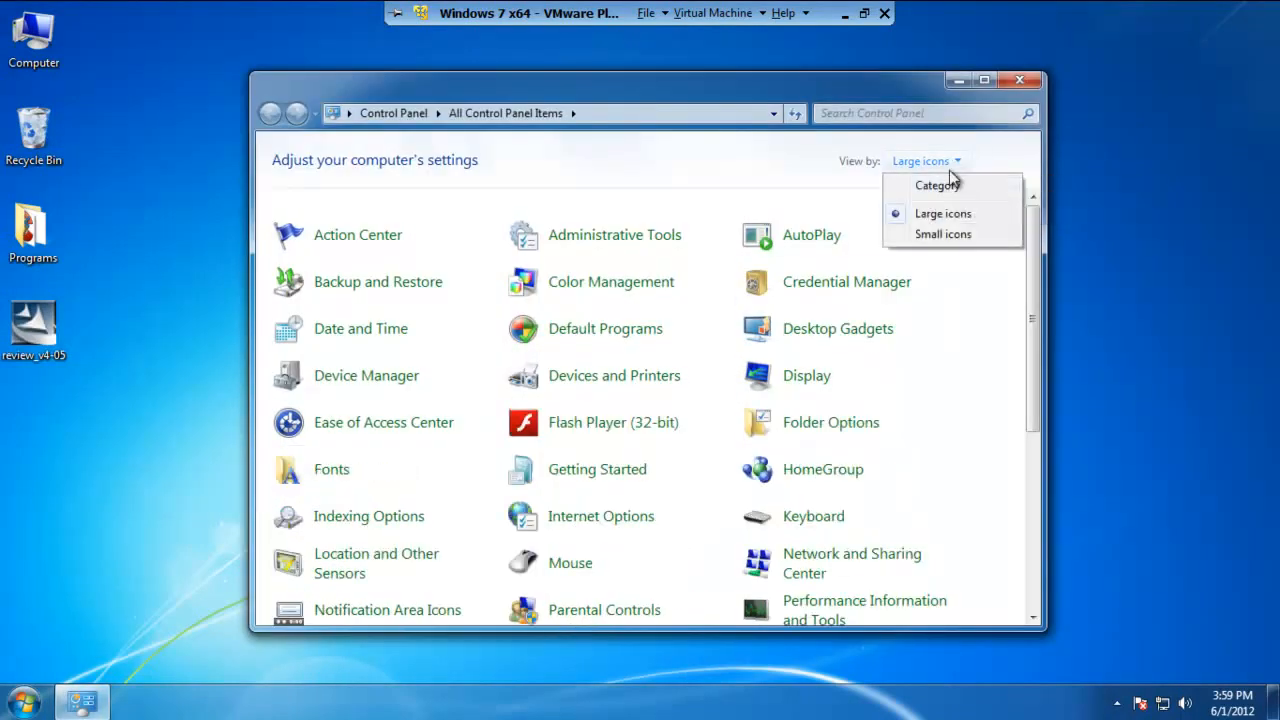
click(930, 192)
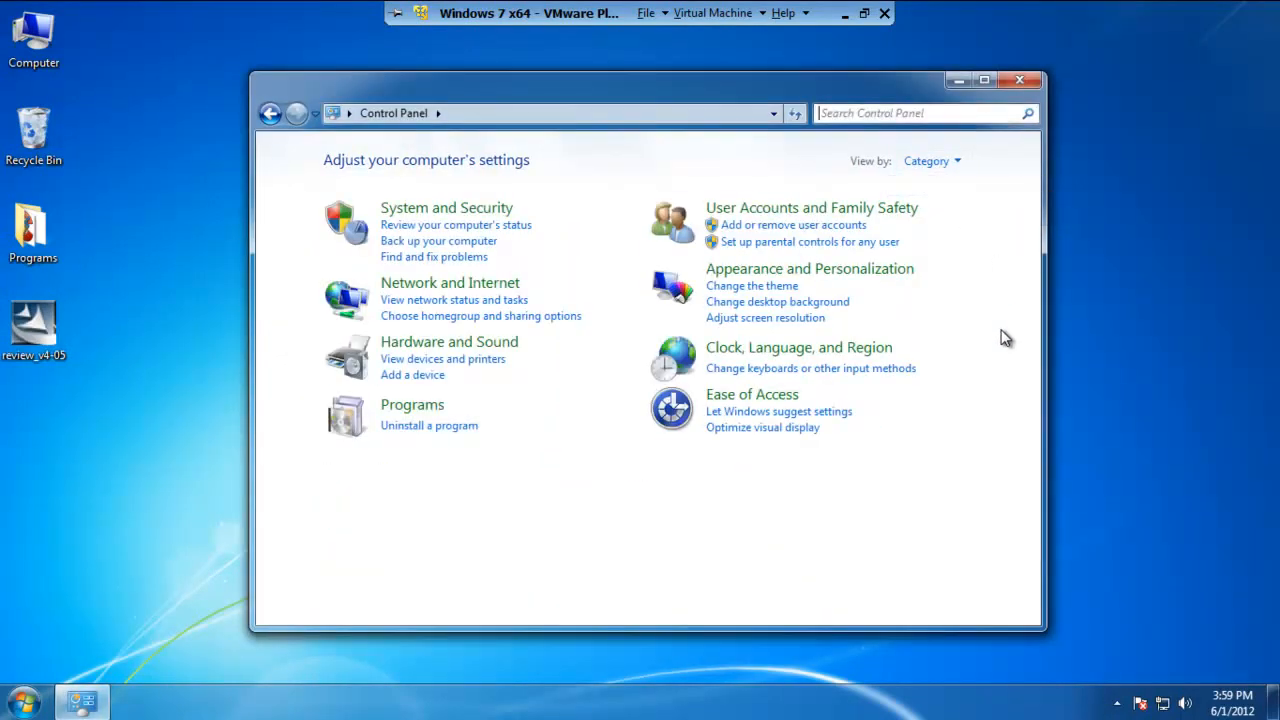
click(957, 163)
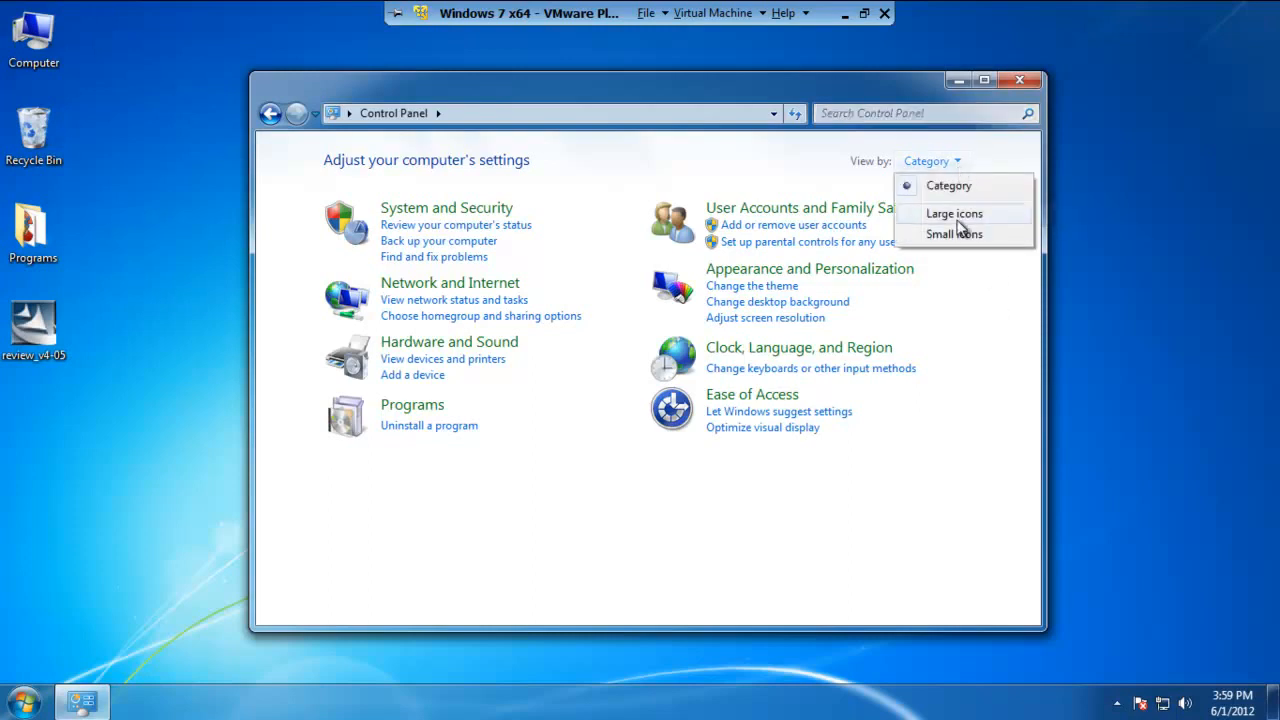
click(958, 216)
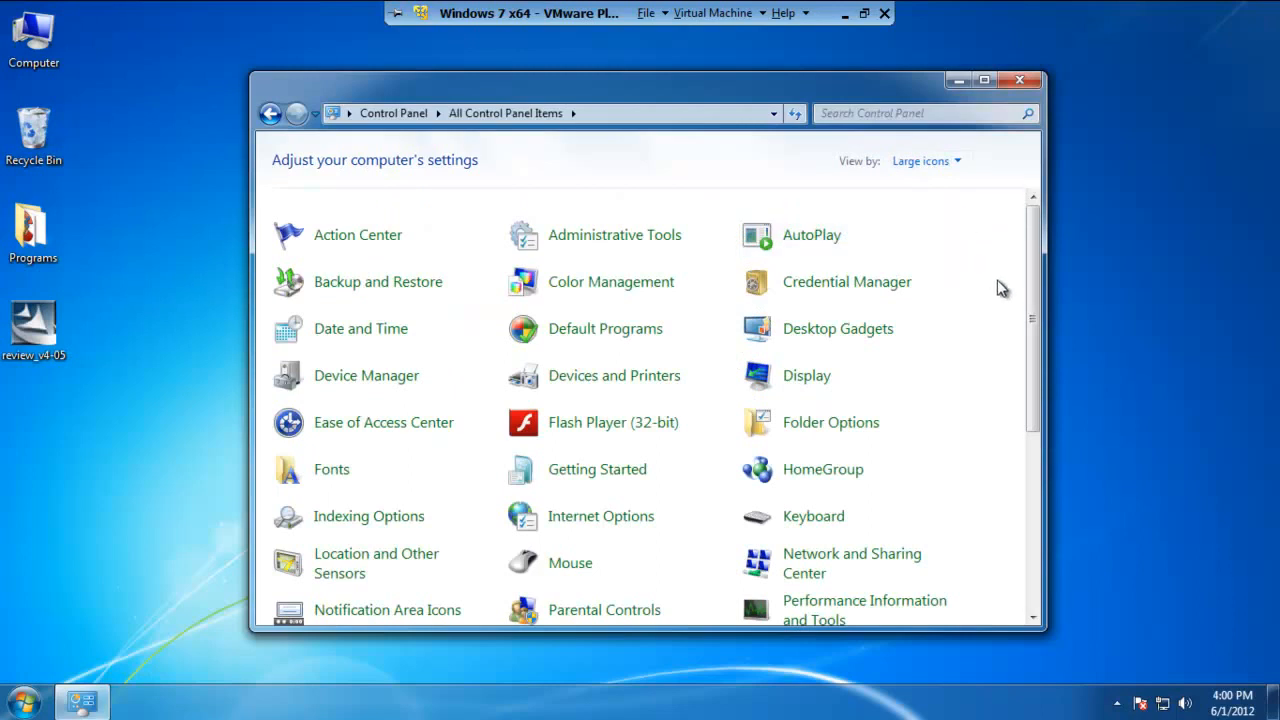
Go to User Accounts, manage another account, and open the Review account for changes
drag(1034, 286, 1036, 482)
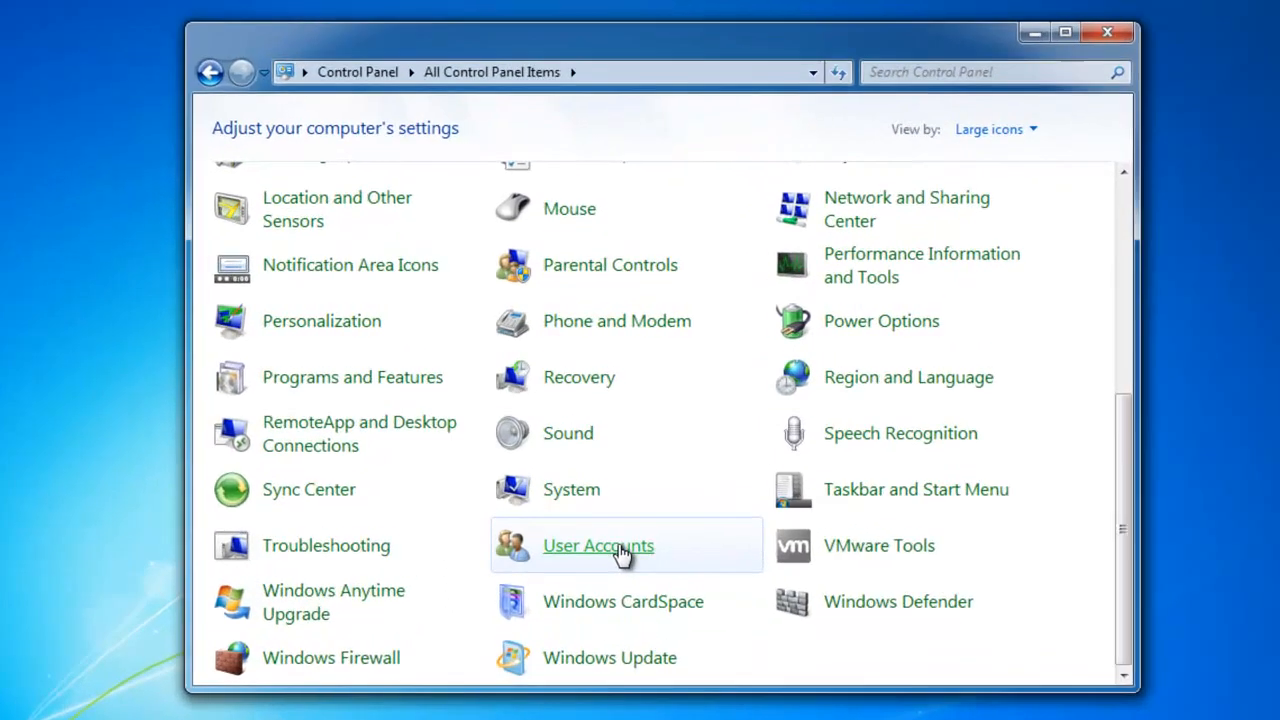
click(613, 512)
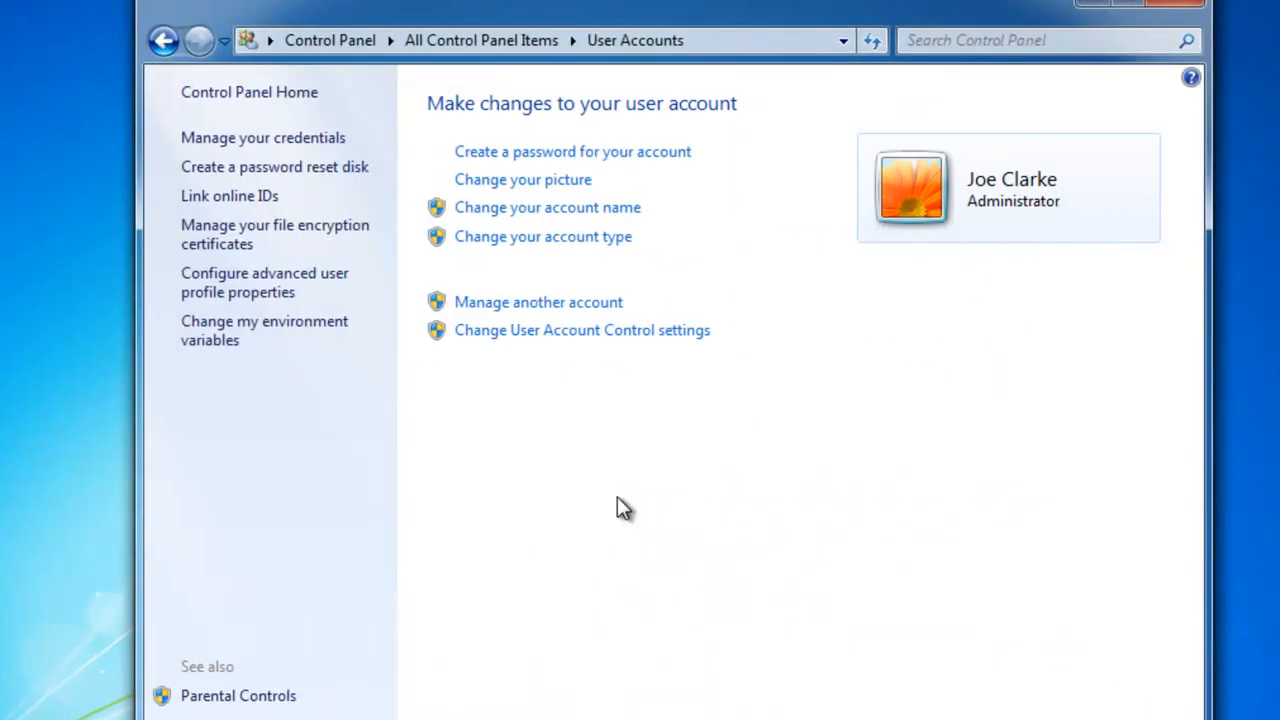
click(553, 305)
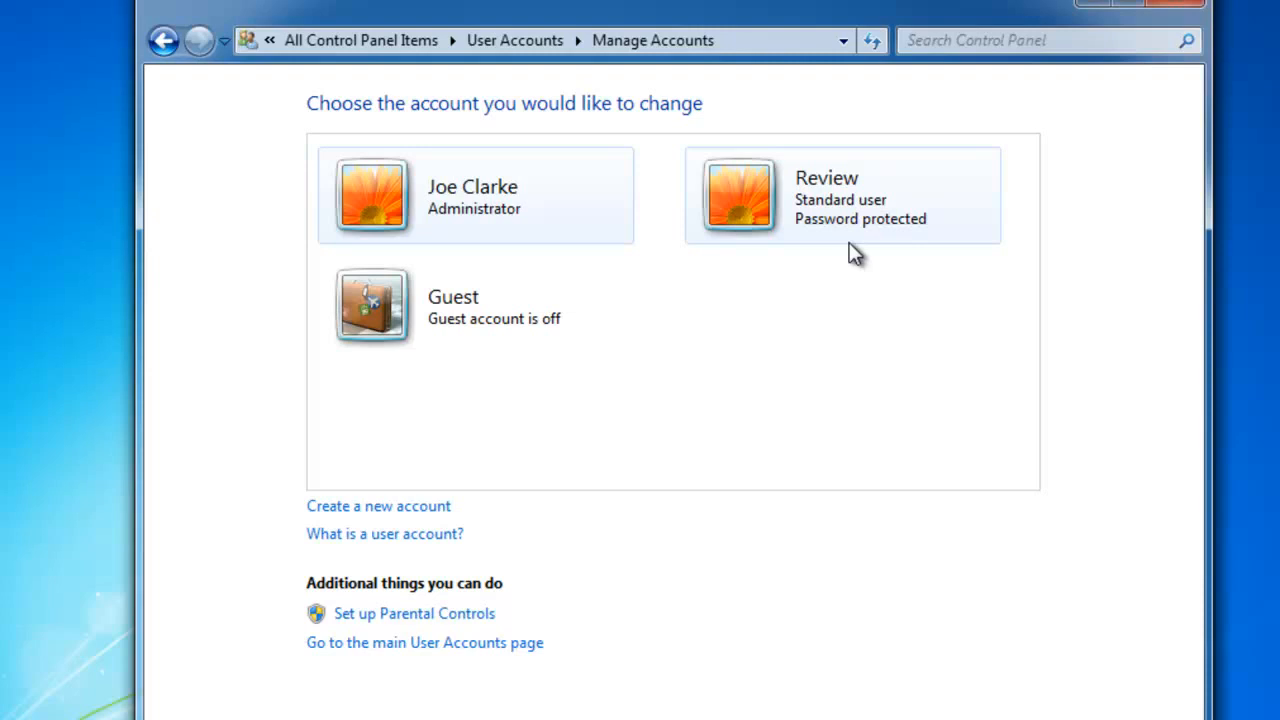
click(763, 217)
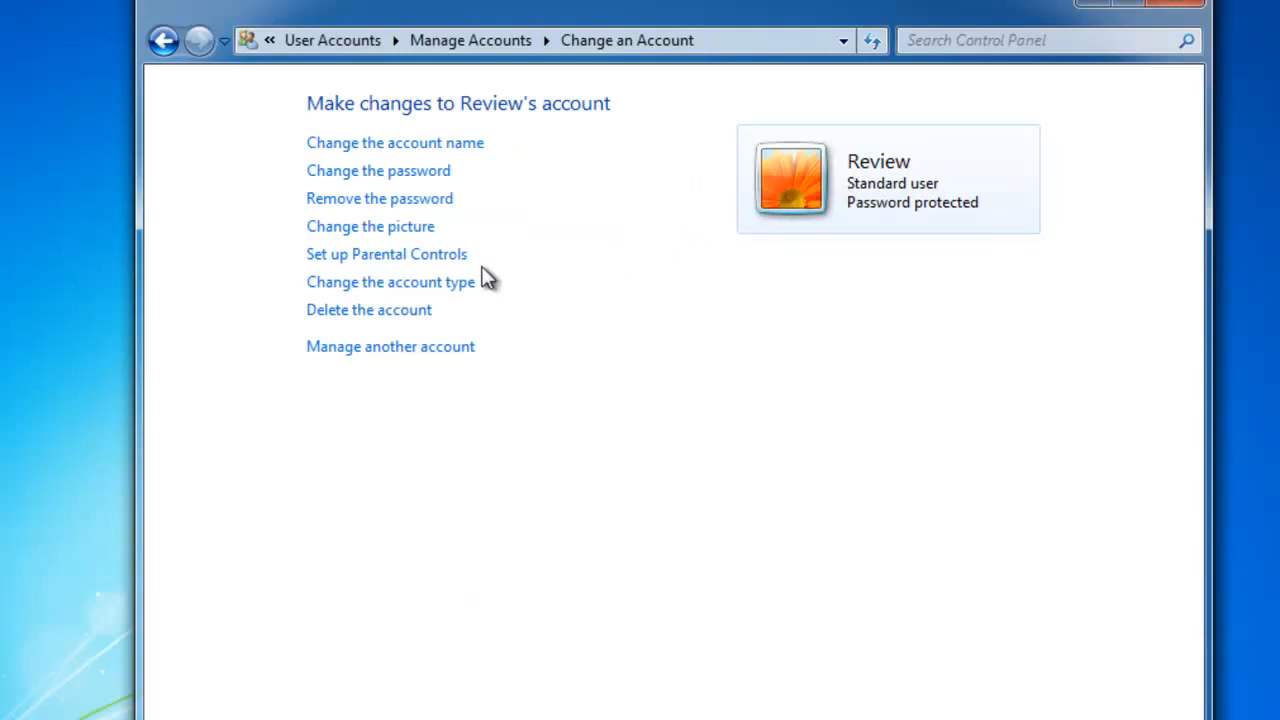
Change the Review account's type to Administrator and close Control Panel
click(390, 284)
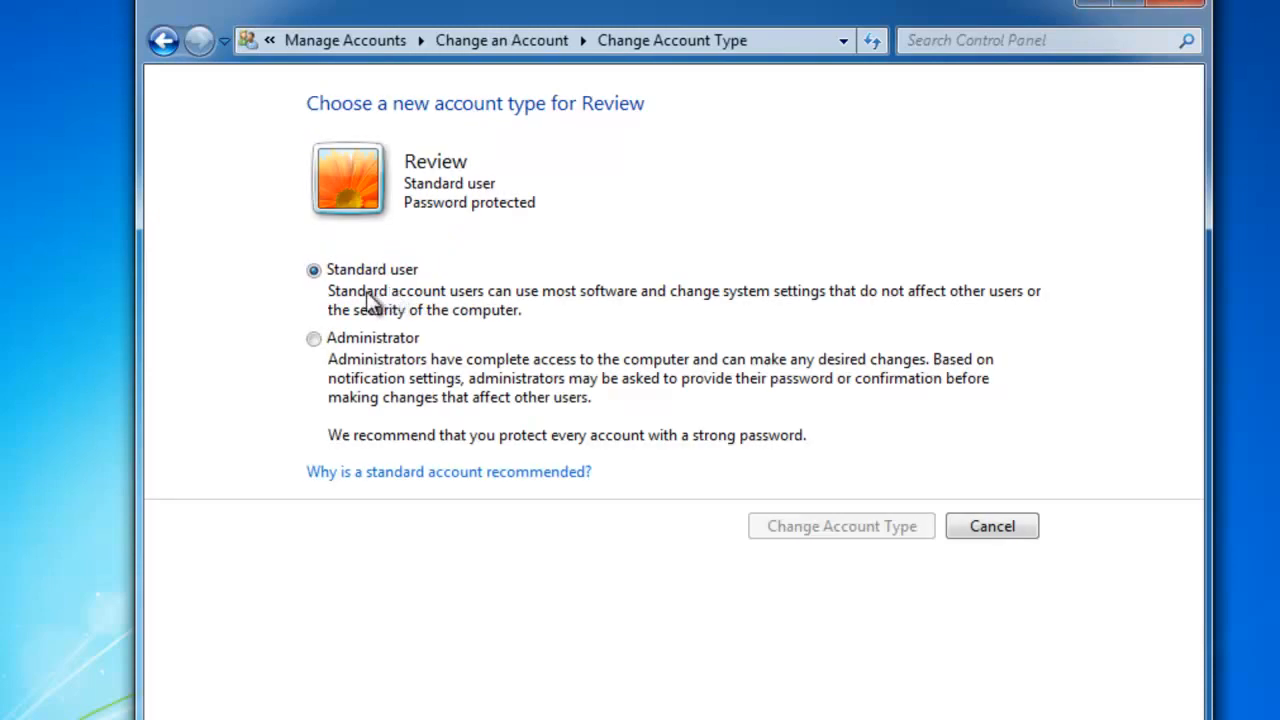
click(314, 340)
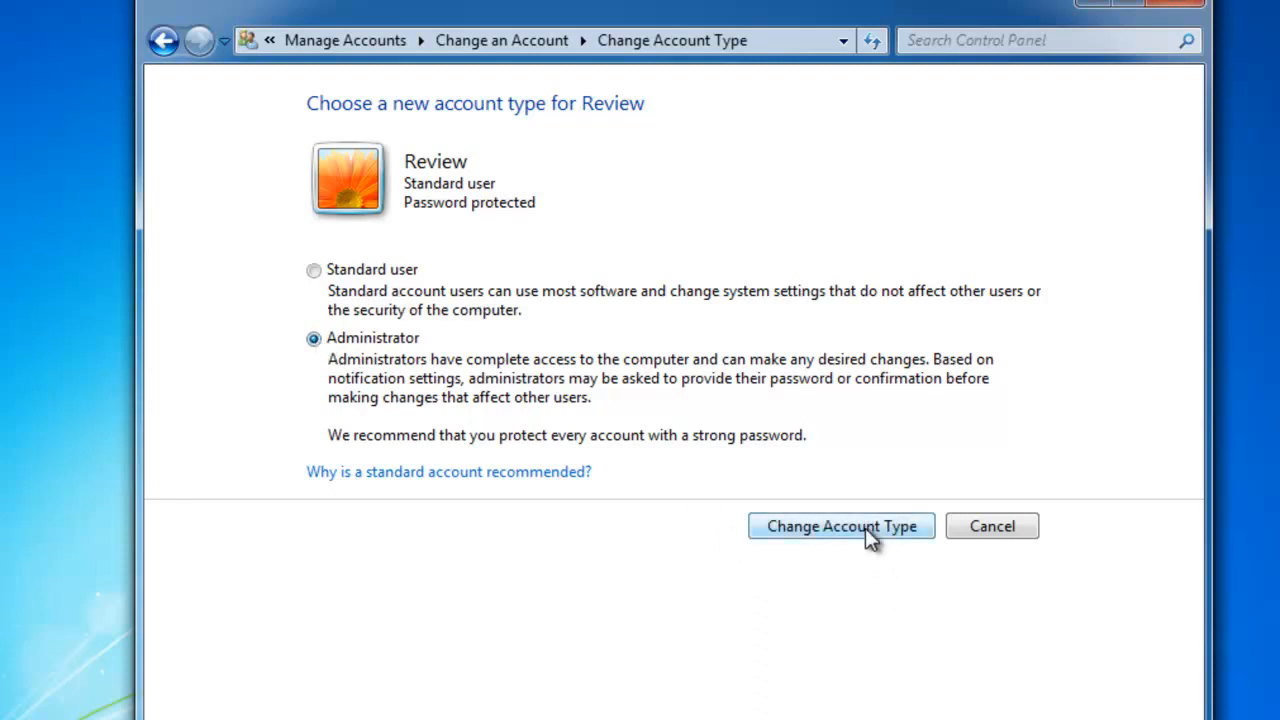
click(866, 529)
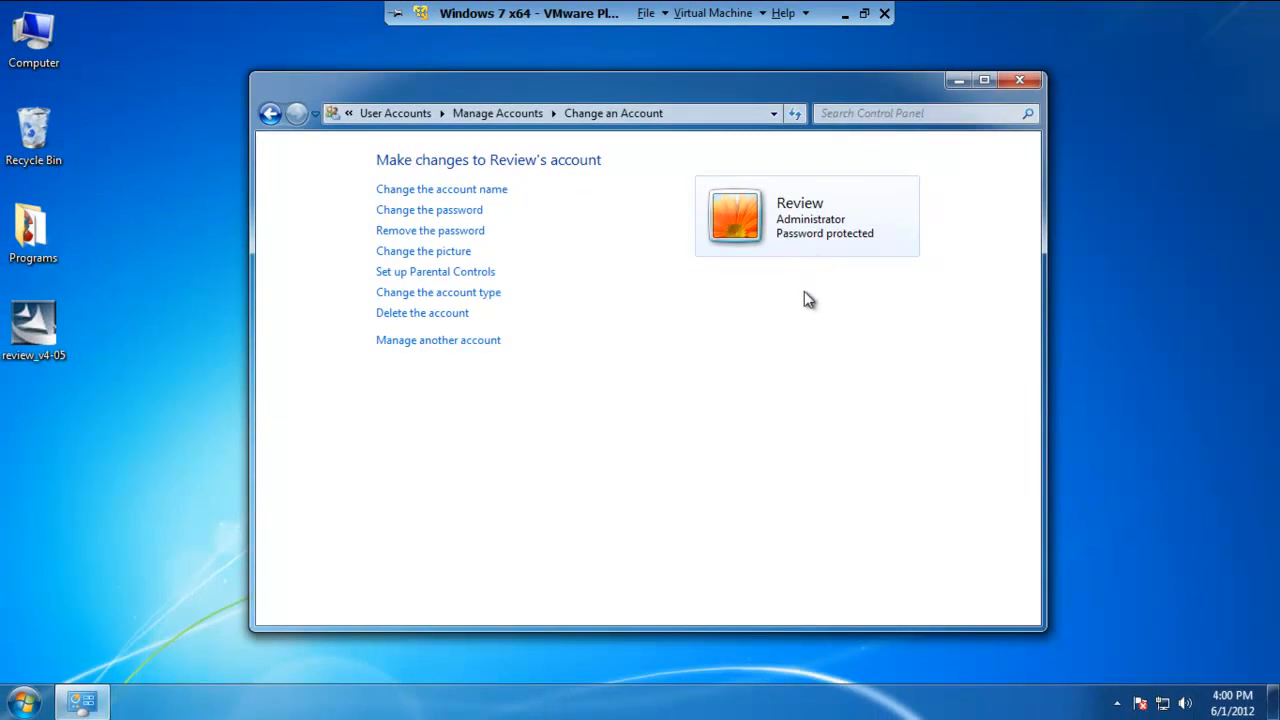
click(1020, 80)
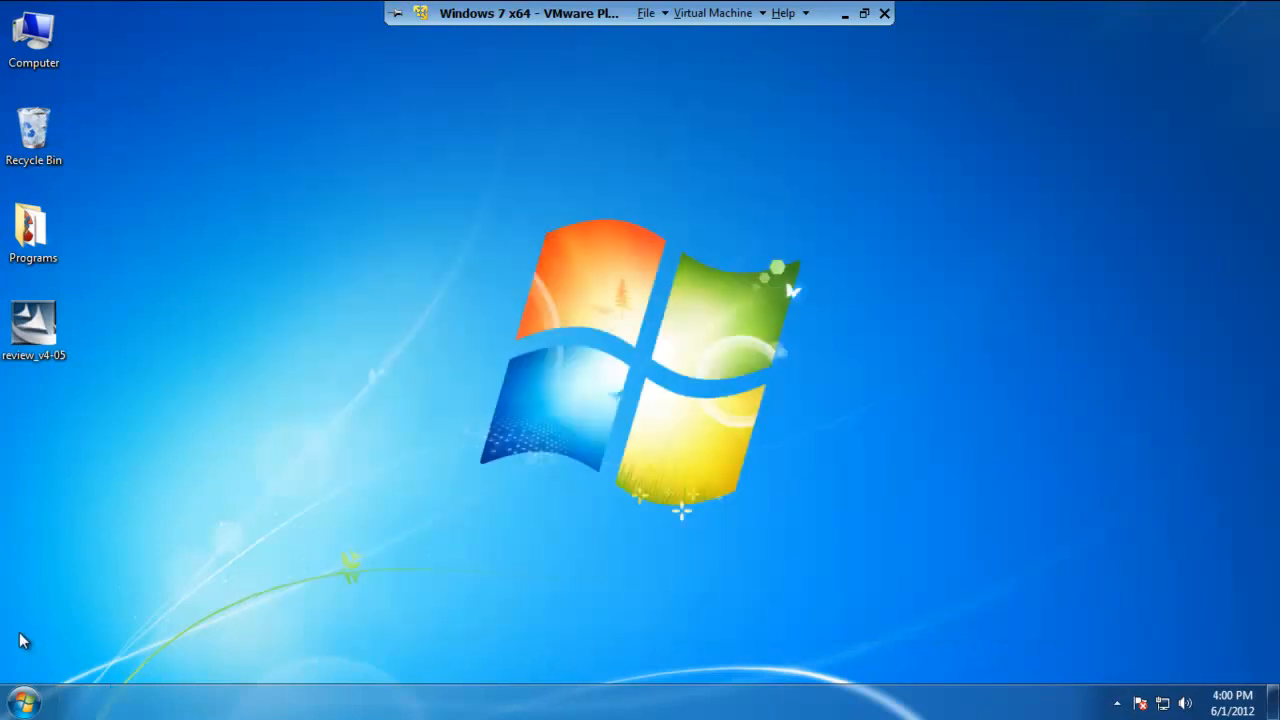
Launch Review from the Eurotherm program folder
click(24, 707)
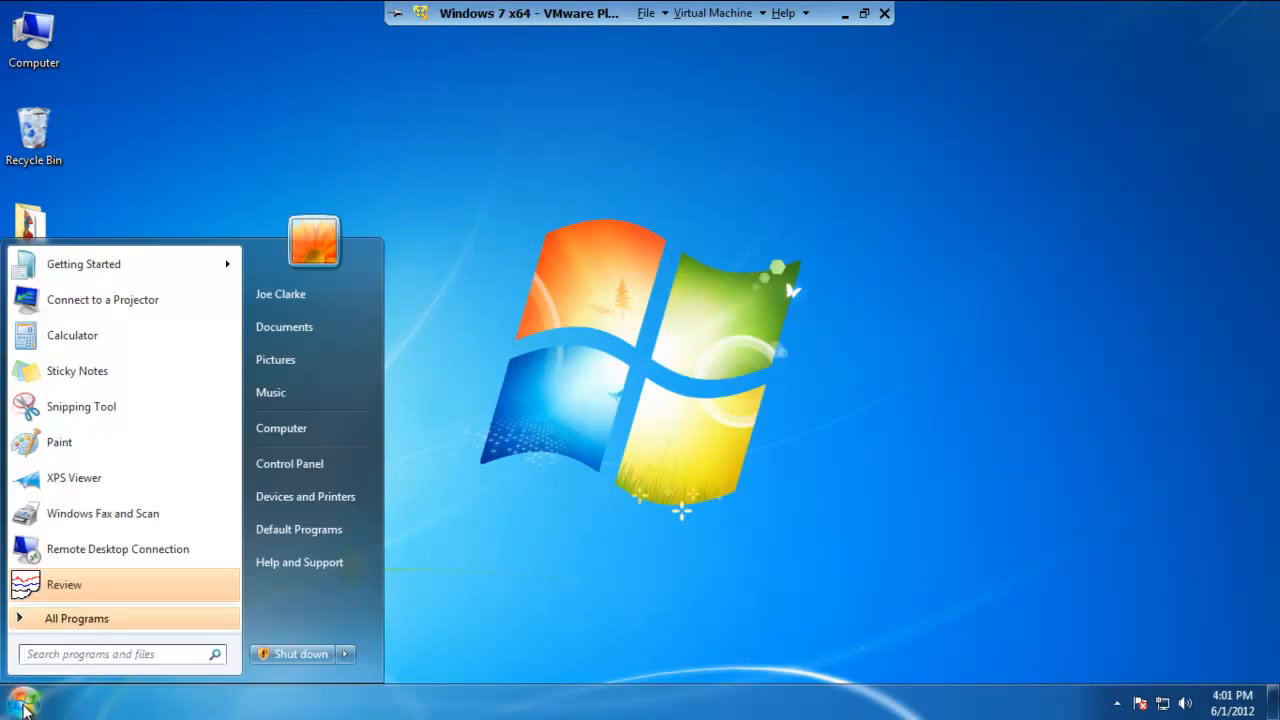
click(93, 622)
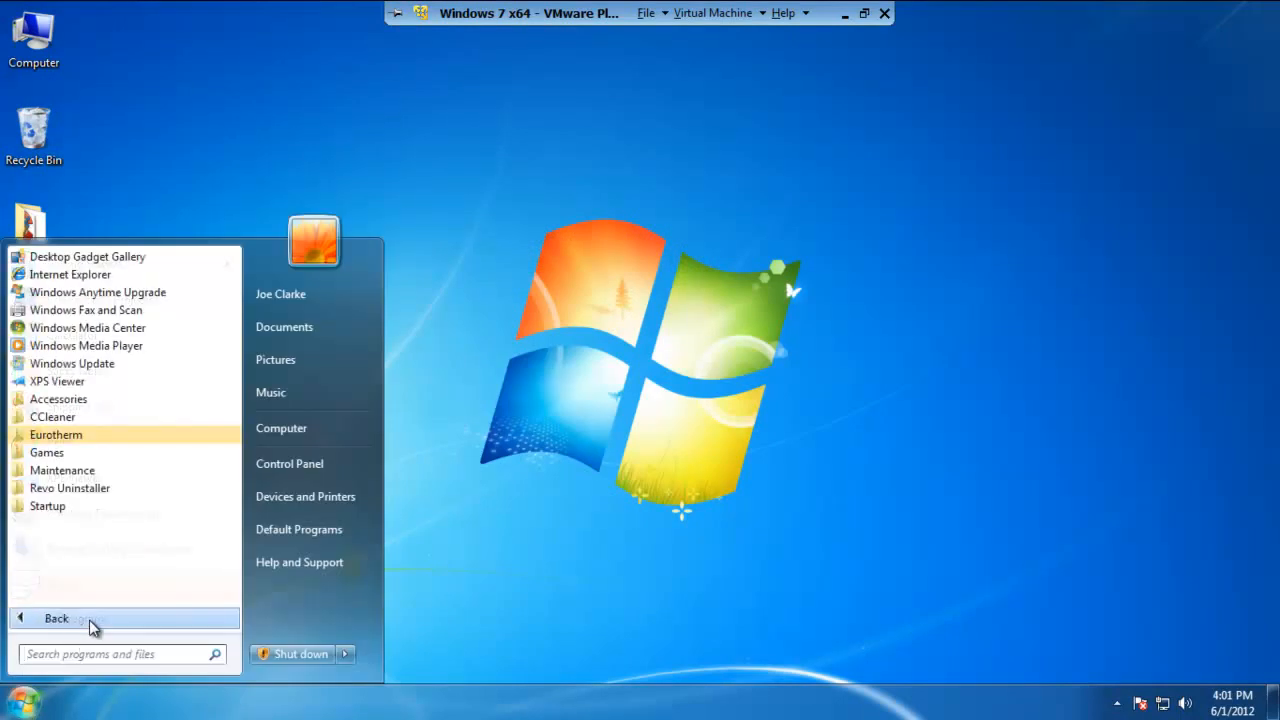
click(50, 438)
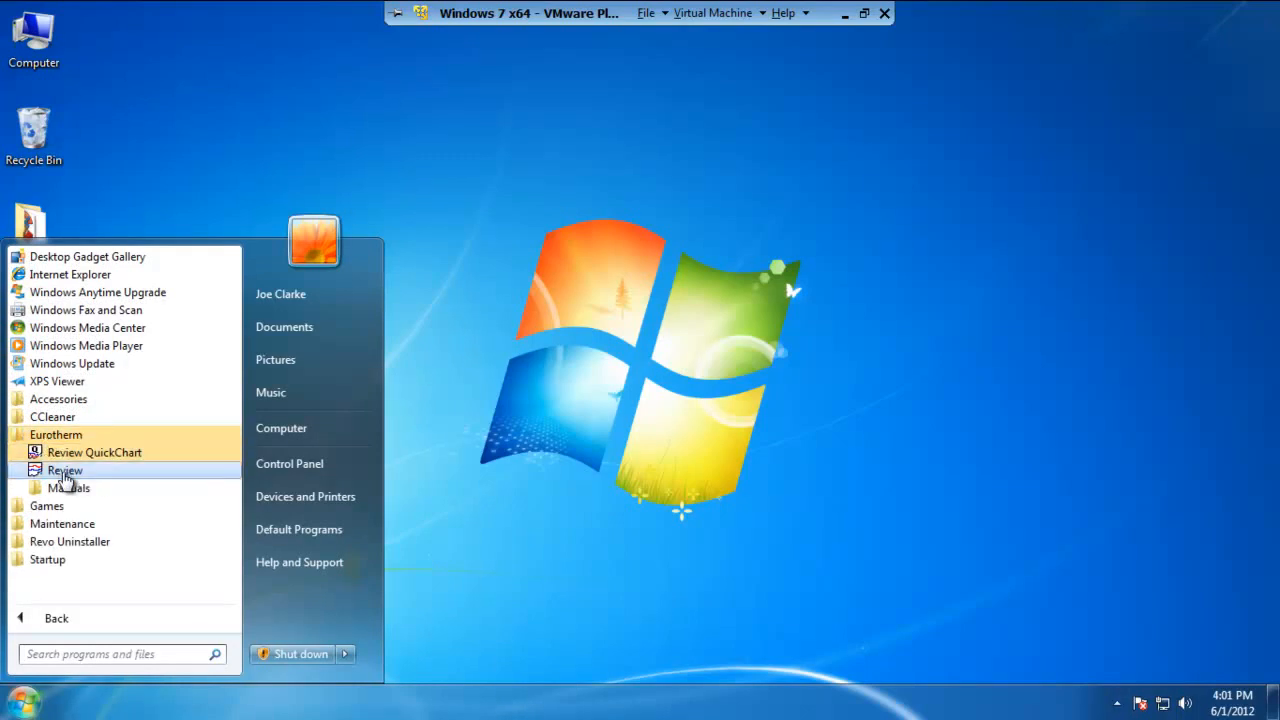
click(63, 472)
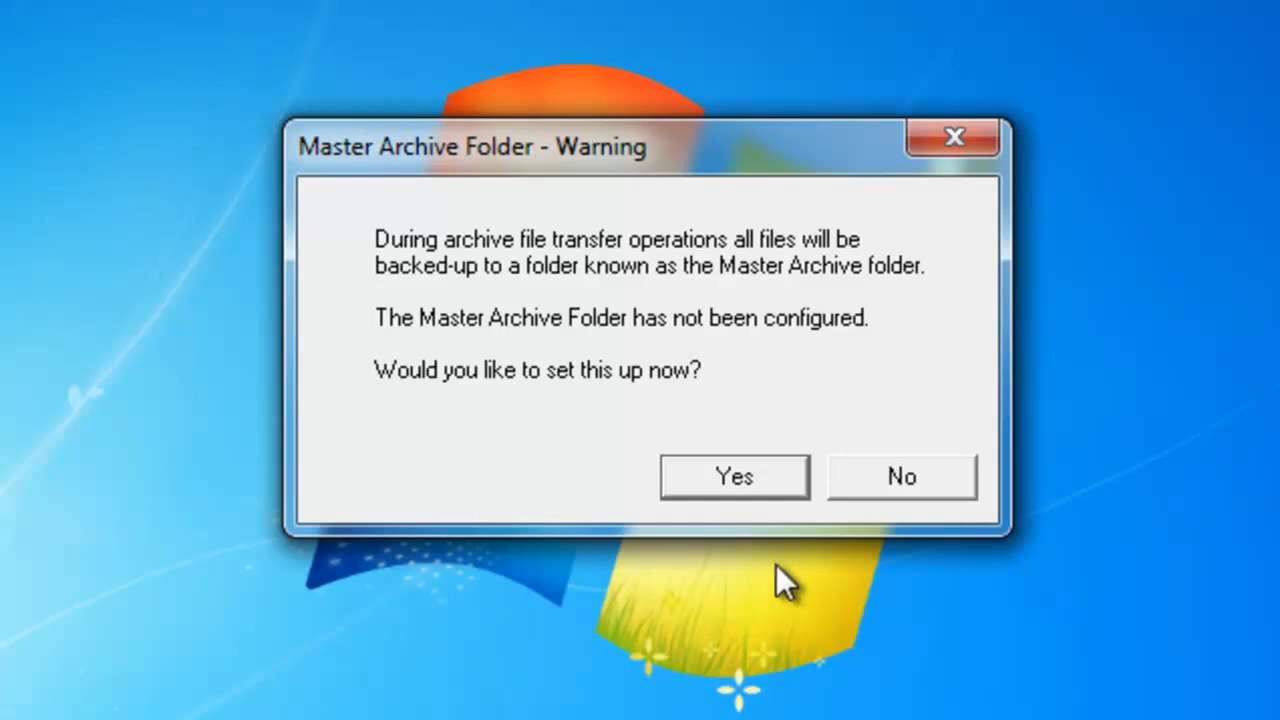
Agree to set up the Master Archive folder, and open Local Disk (C:) to locate the ProgramData folder
click(762, 477)
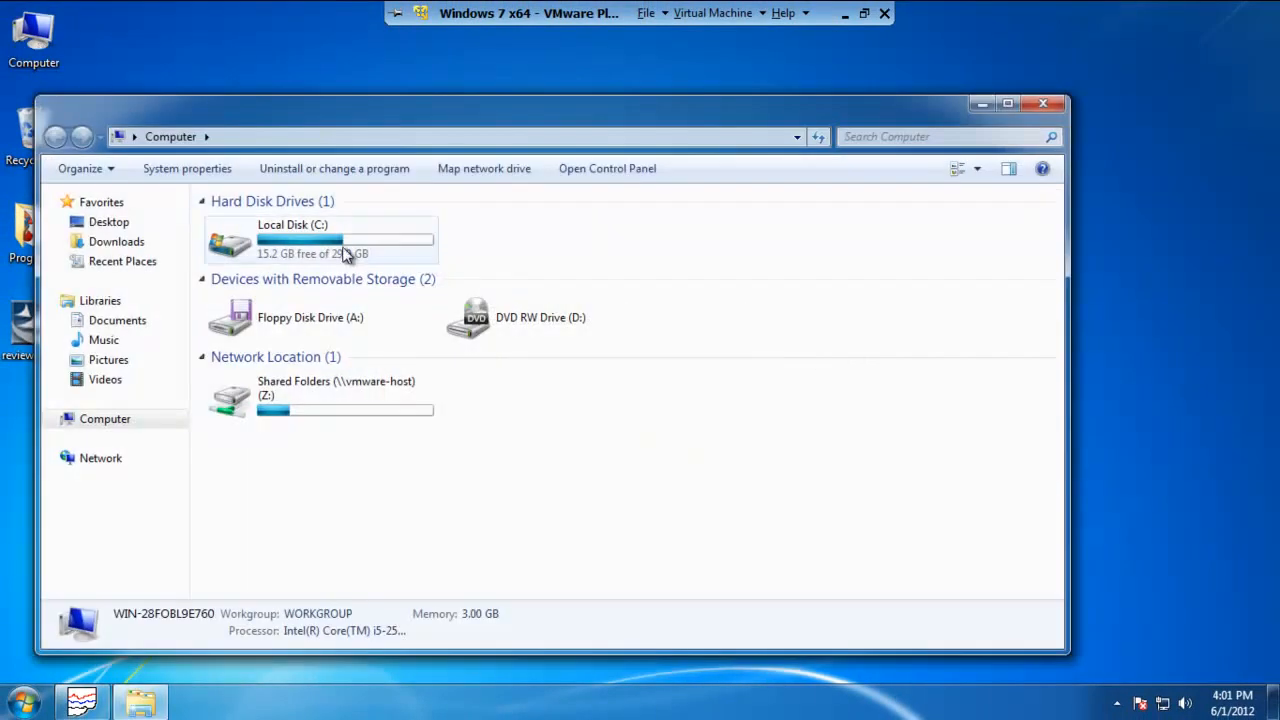
double_click(343, 254)
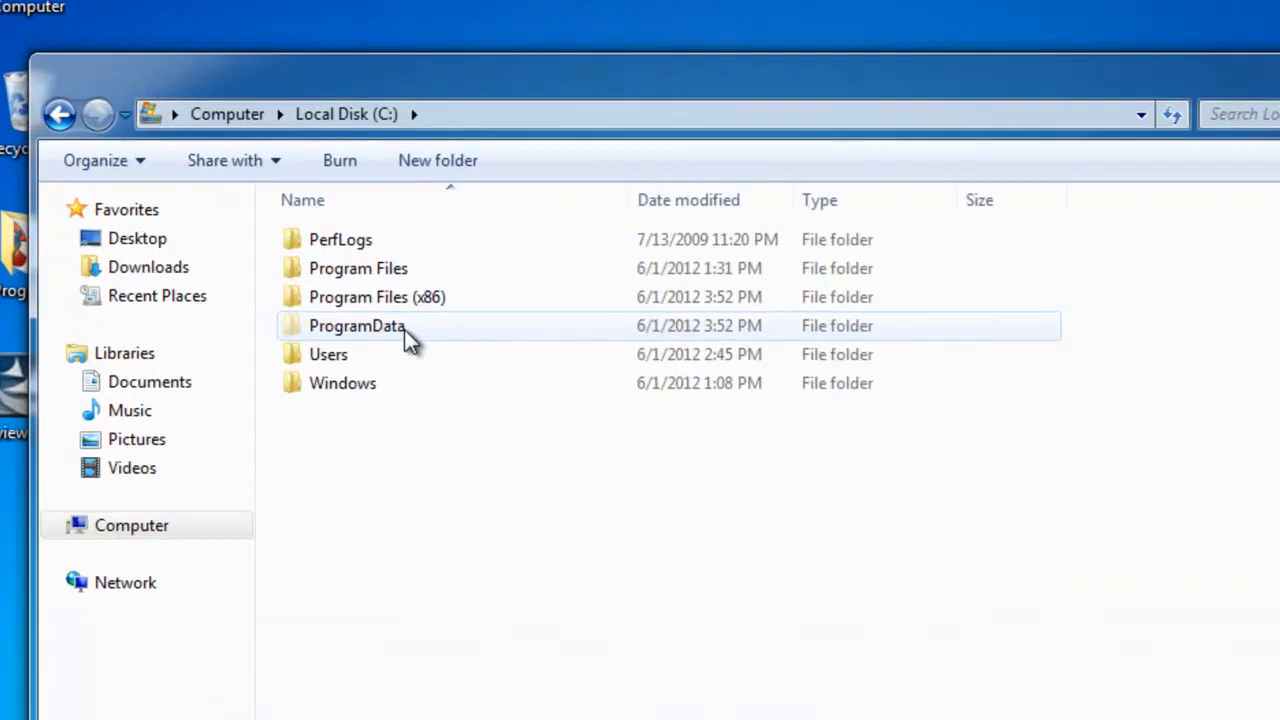
mouse_move(292, 285)
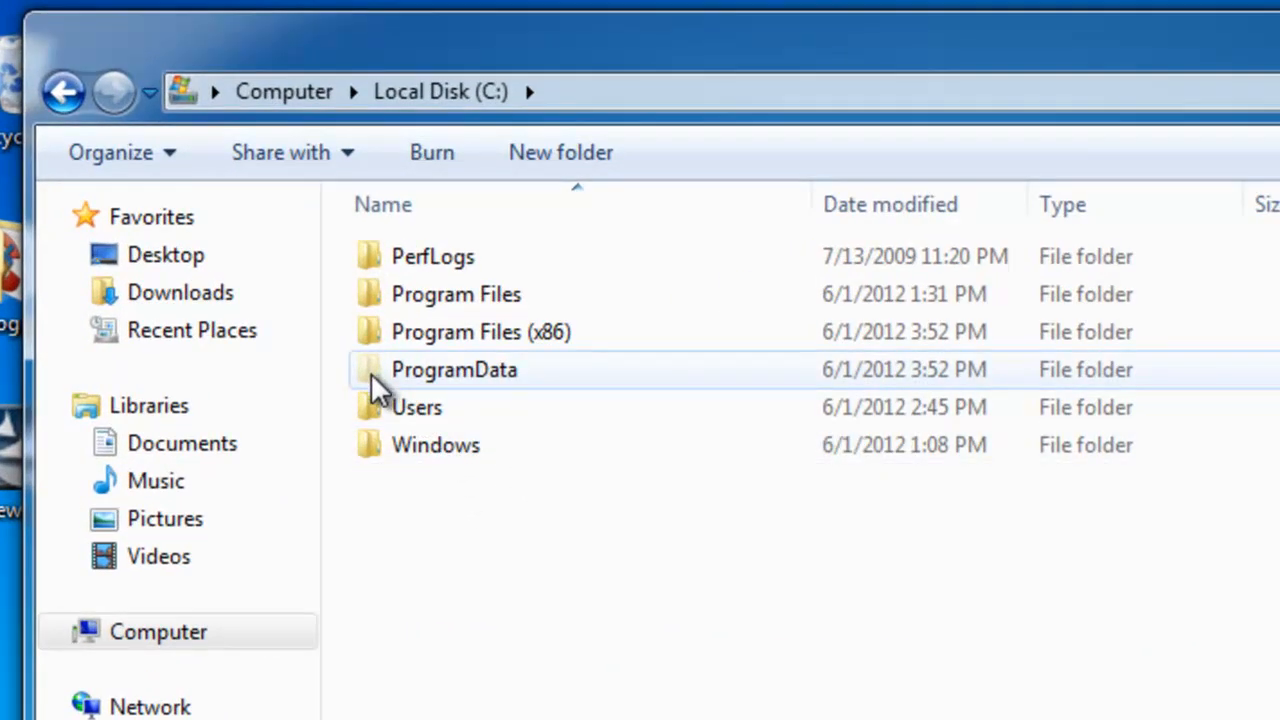
mouse_move(371, 370)
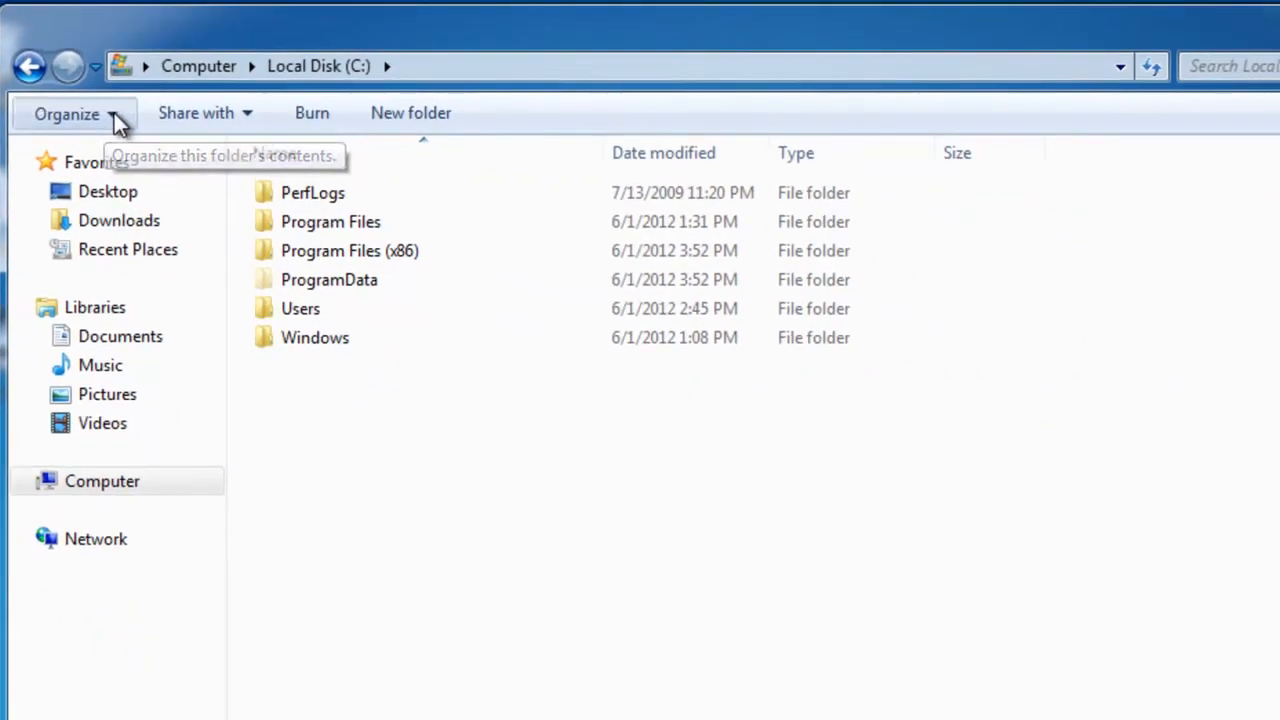
Check the hidden files and folders setting in the folder view options and close them without changing anything
click(112, 113)
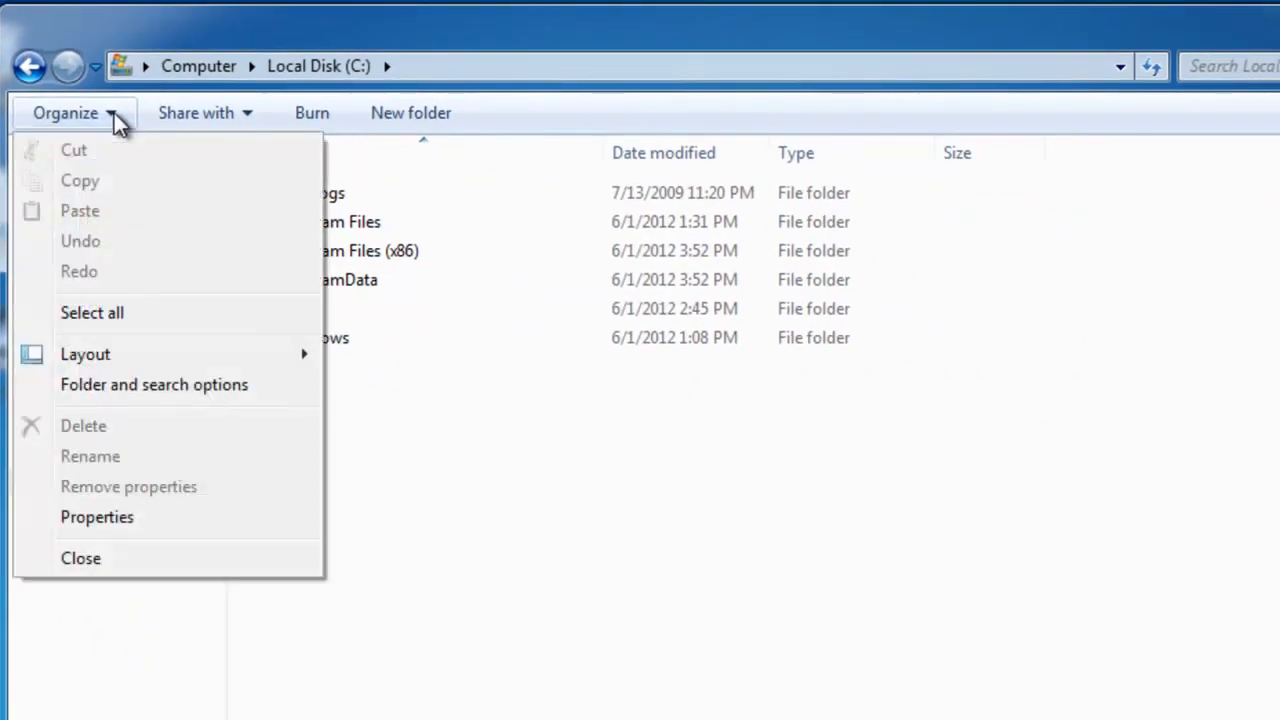
click(144, 384)
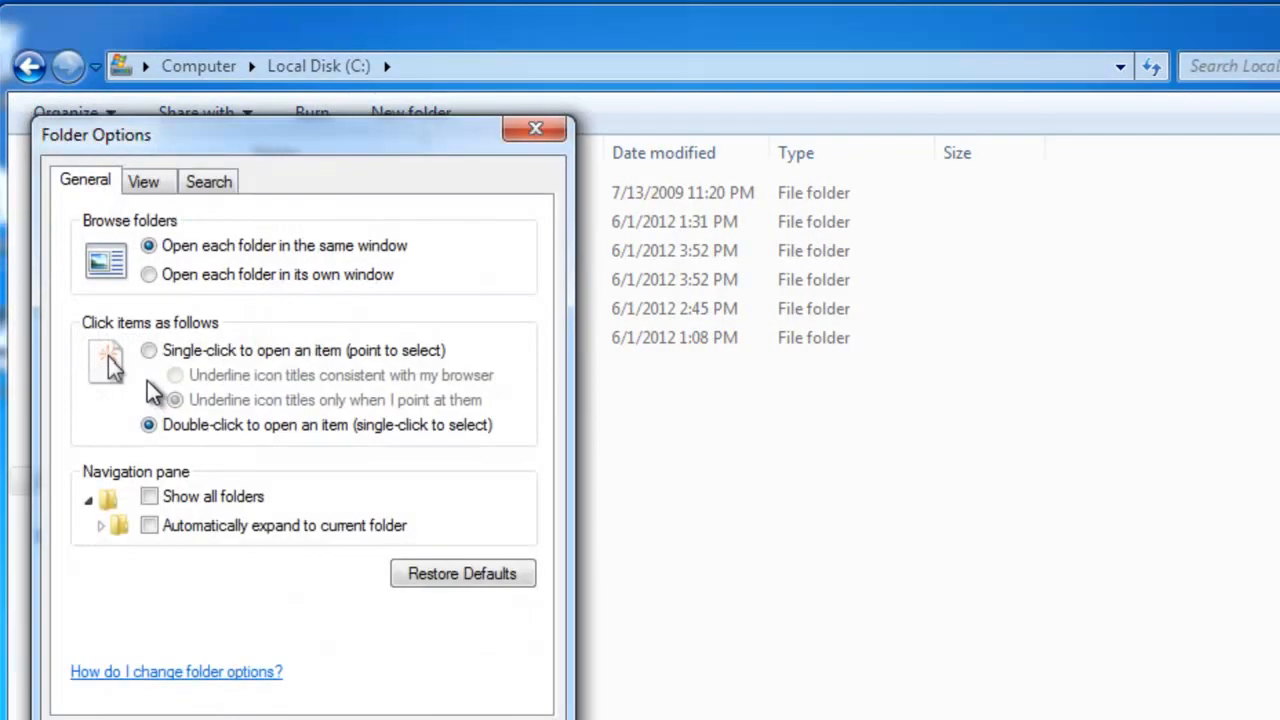
click(155, 183)
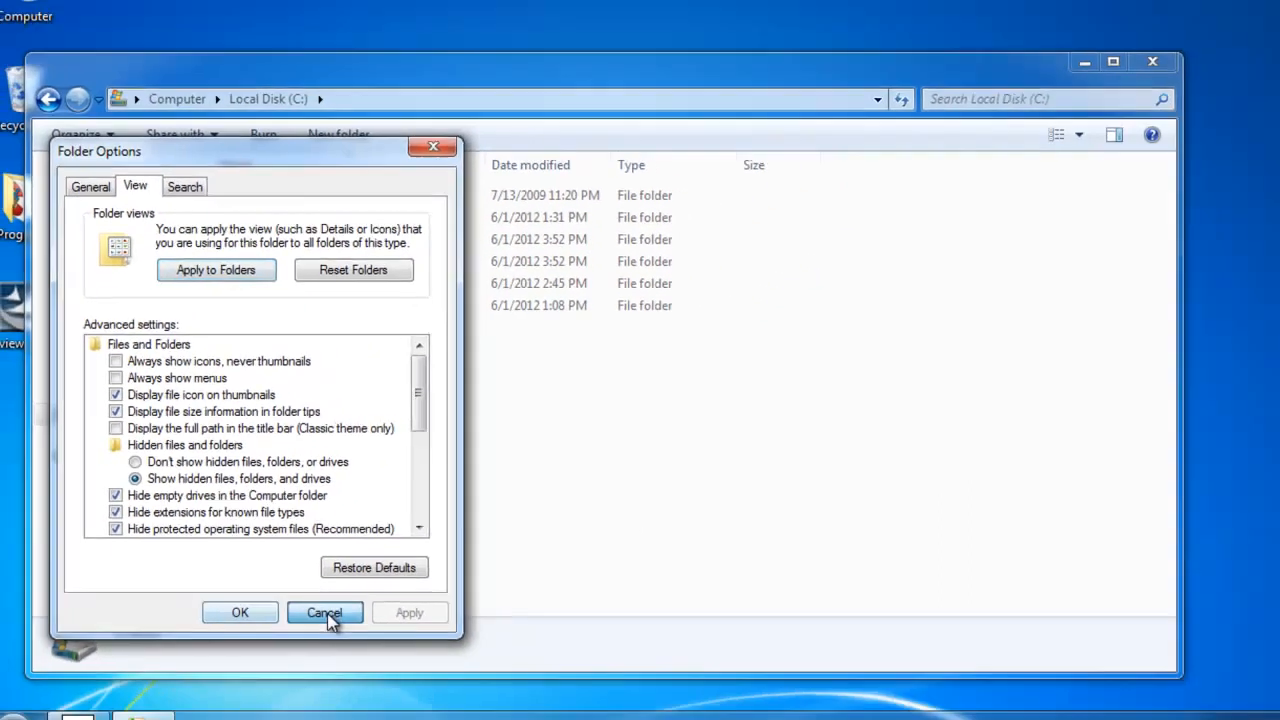
click(405, 676)
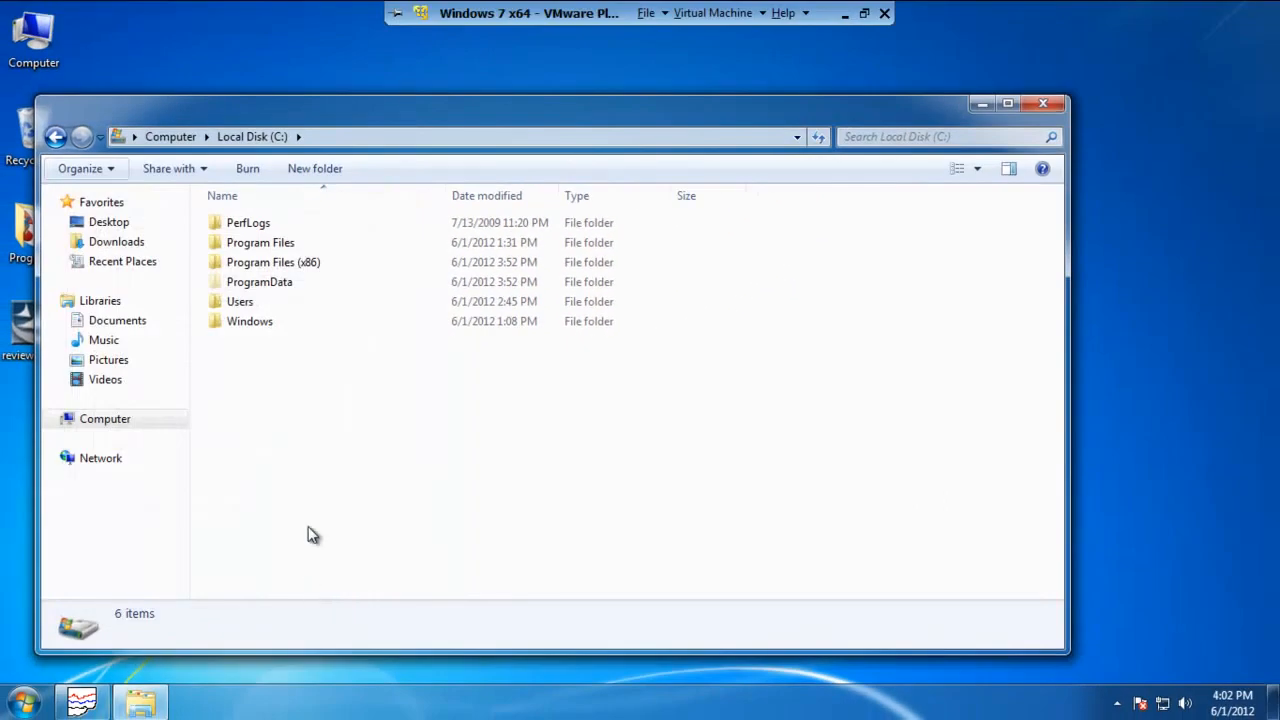
Browse into ProgramData and its Eurotherm folder to find the Review folder, and close the Explorer window
double_click(259, 284)
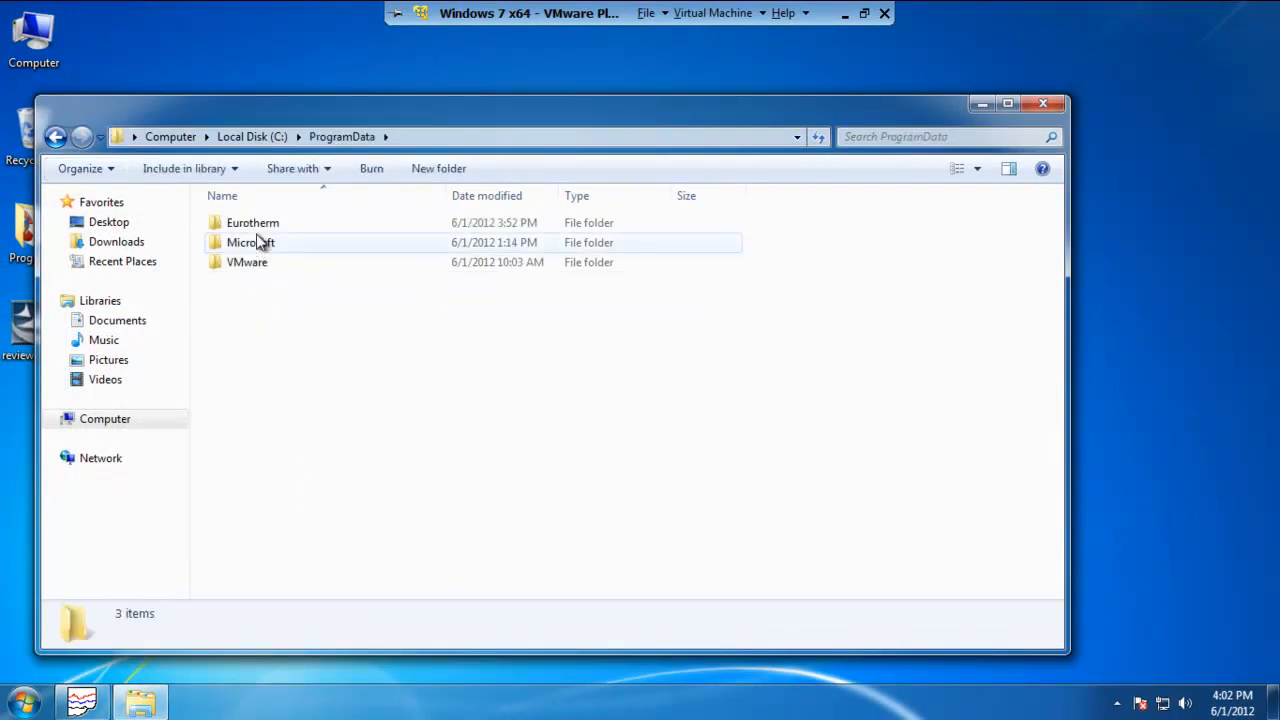
double_click(258, 223)
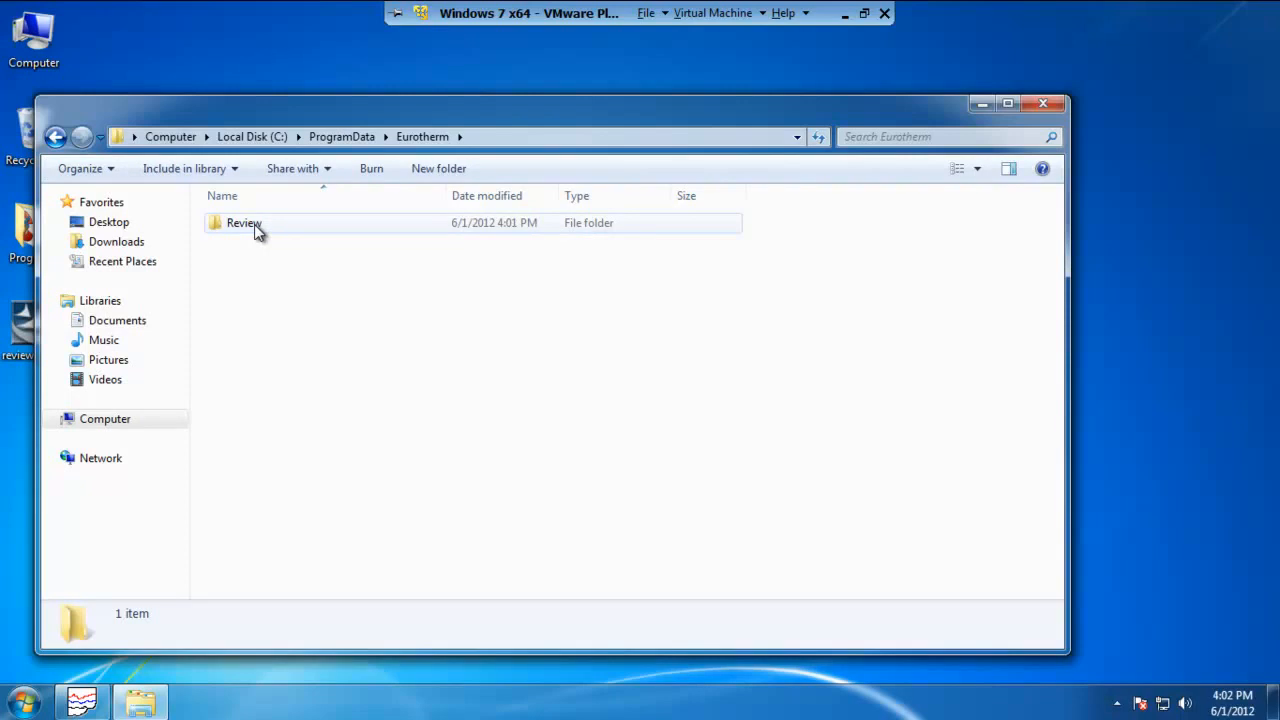
click(1043, 103)
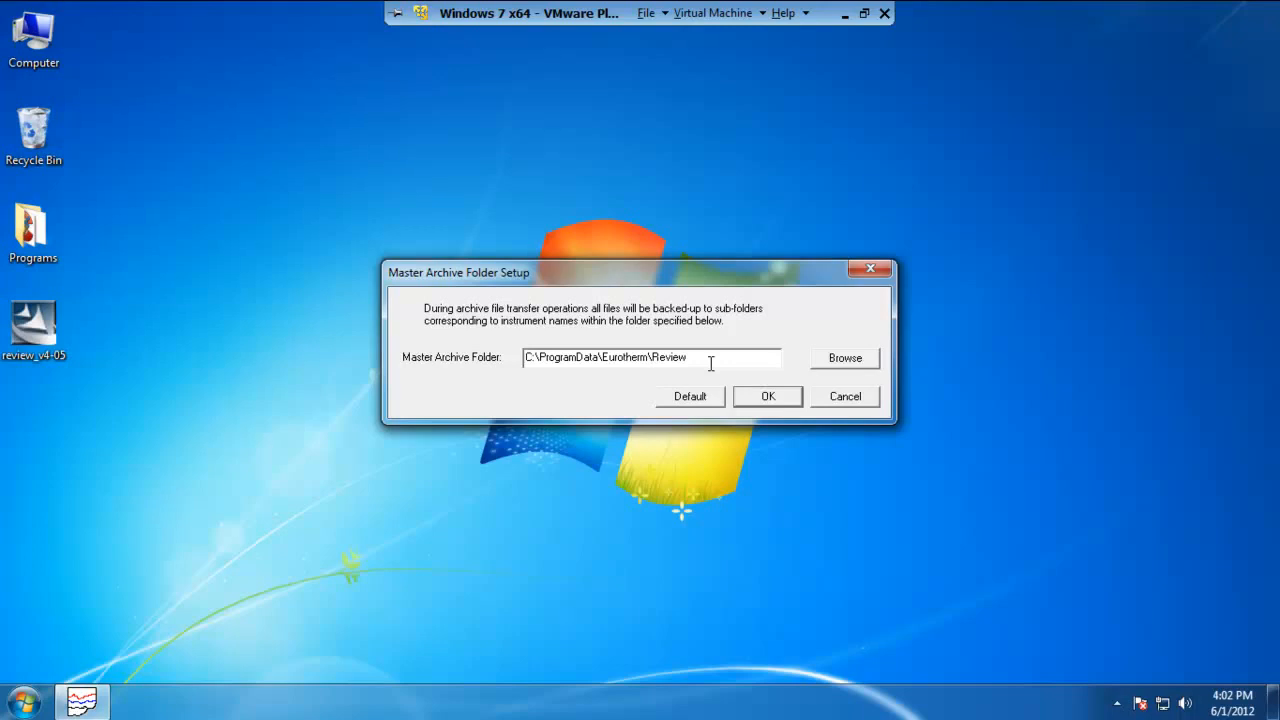
Accept C:\ProgramData\Eurotherm\Review as the Master Archive Folder and maximize the Review window
click(768, 397)
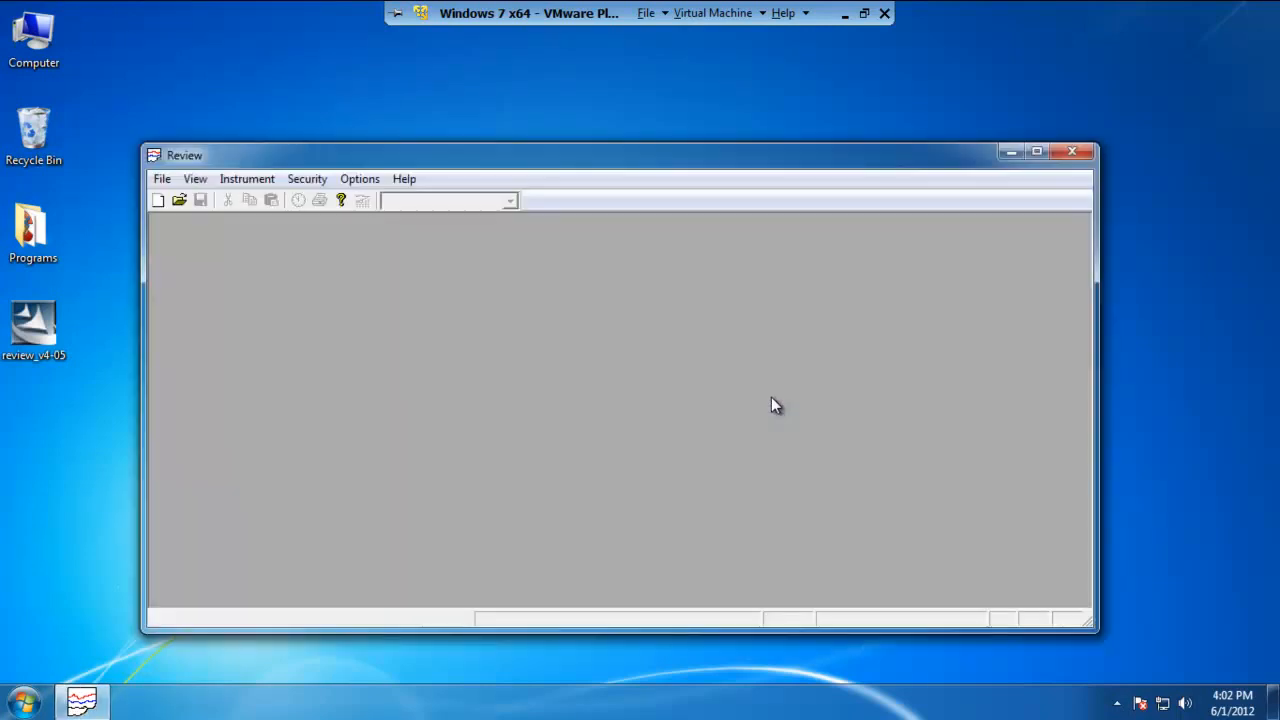
click(1038, 152)
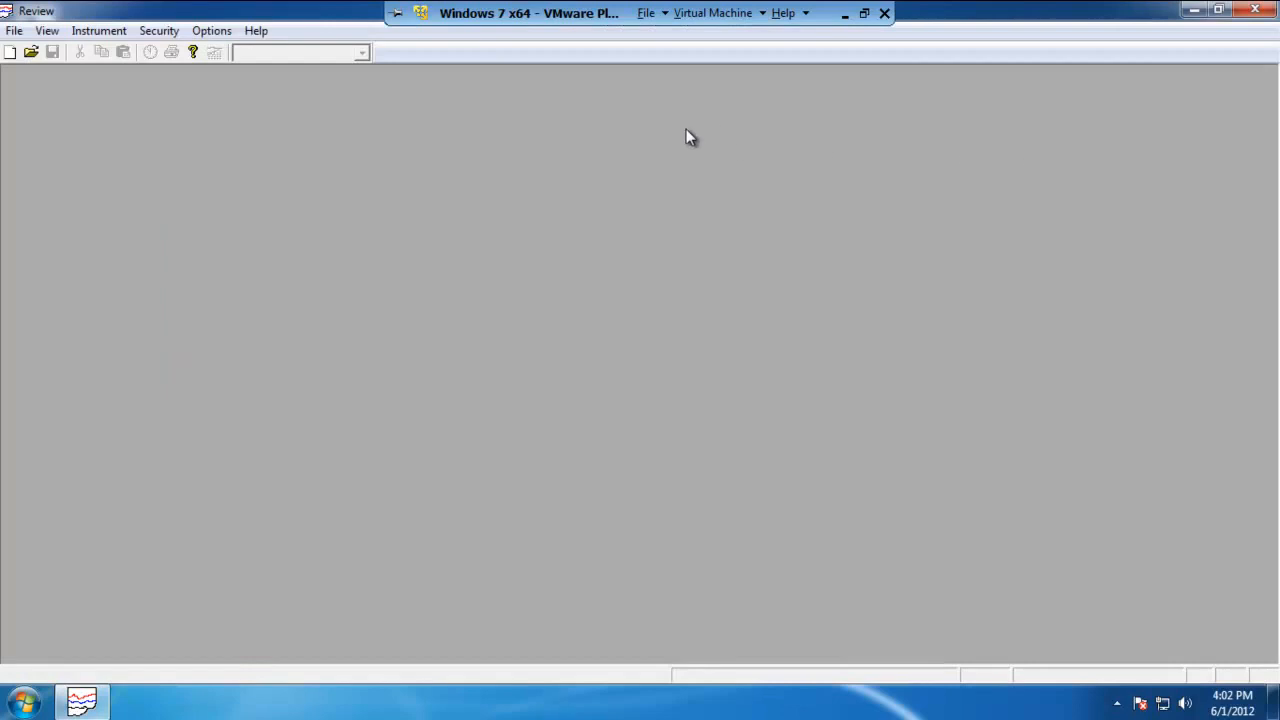
Add a TCP/IP instrument to the instrument setup with the address 192.168.111.222
click(119, 31)
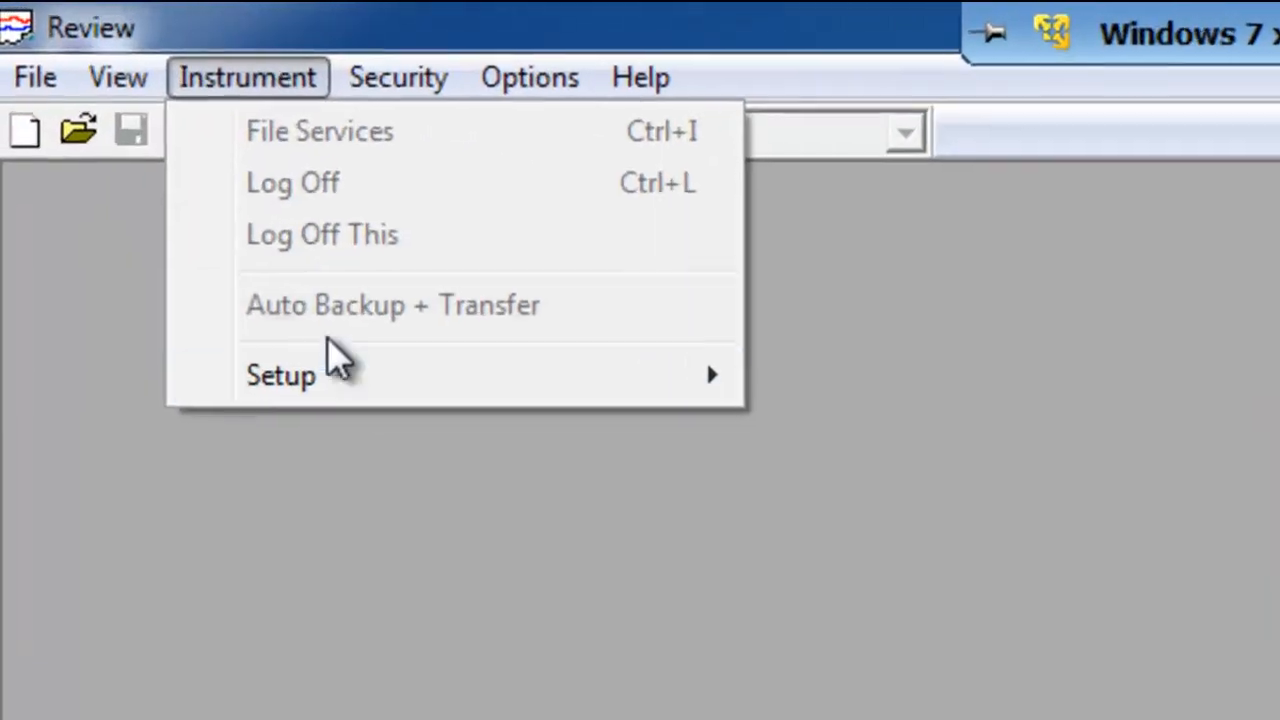
mouse_move(348, 398)
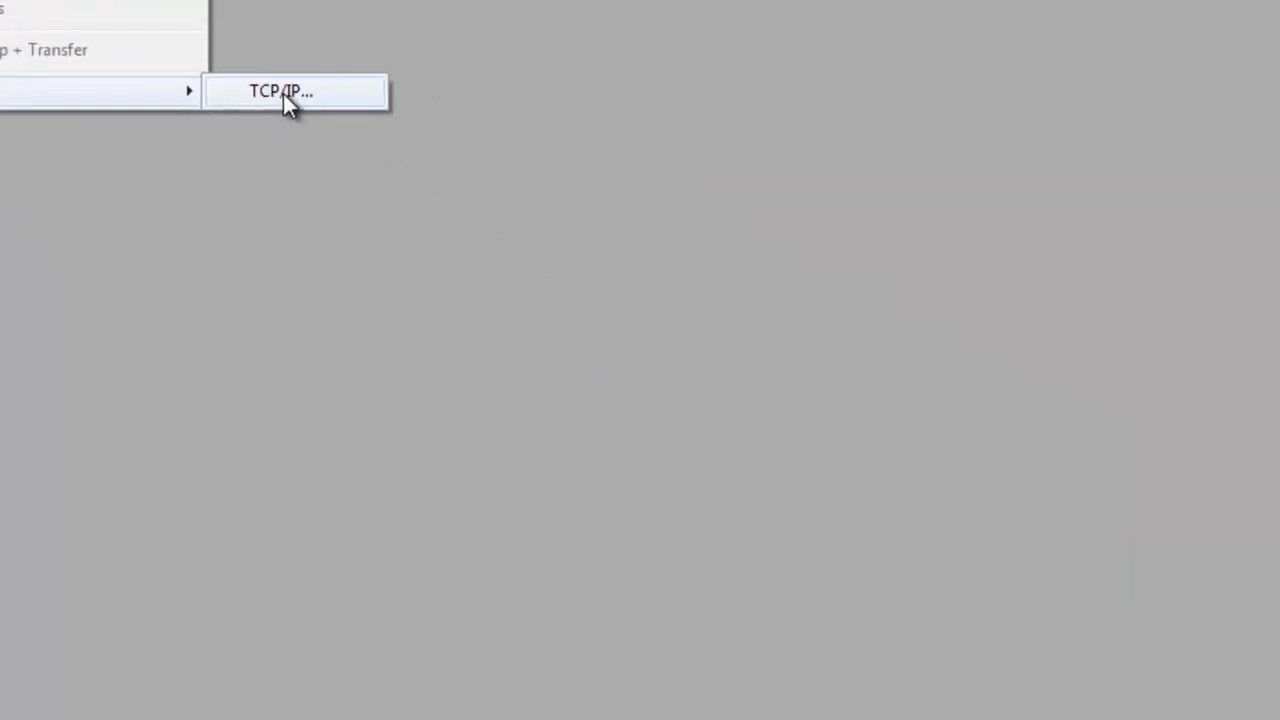
click(283, 94)
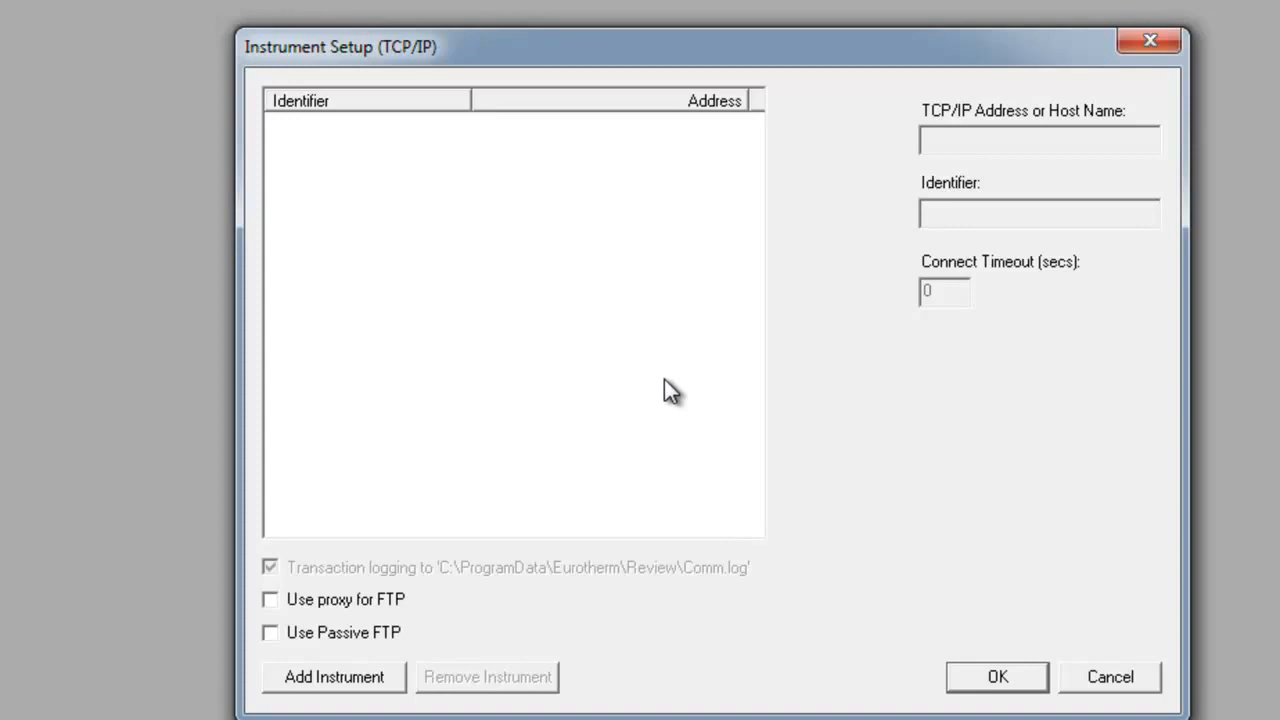
click(331, 679)
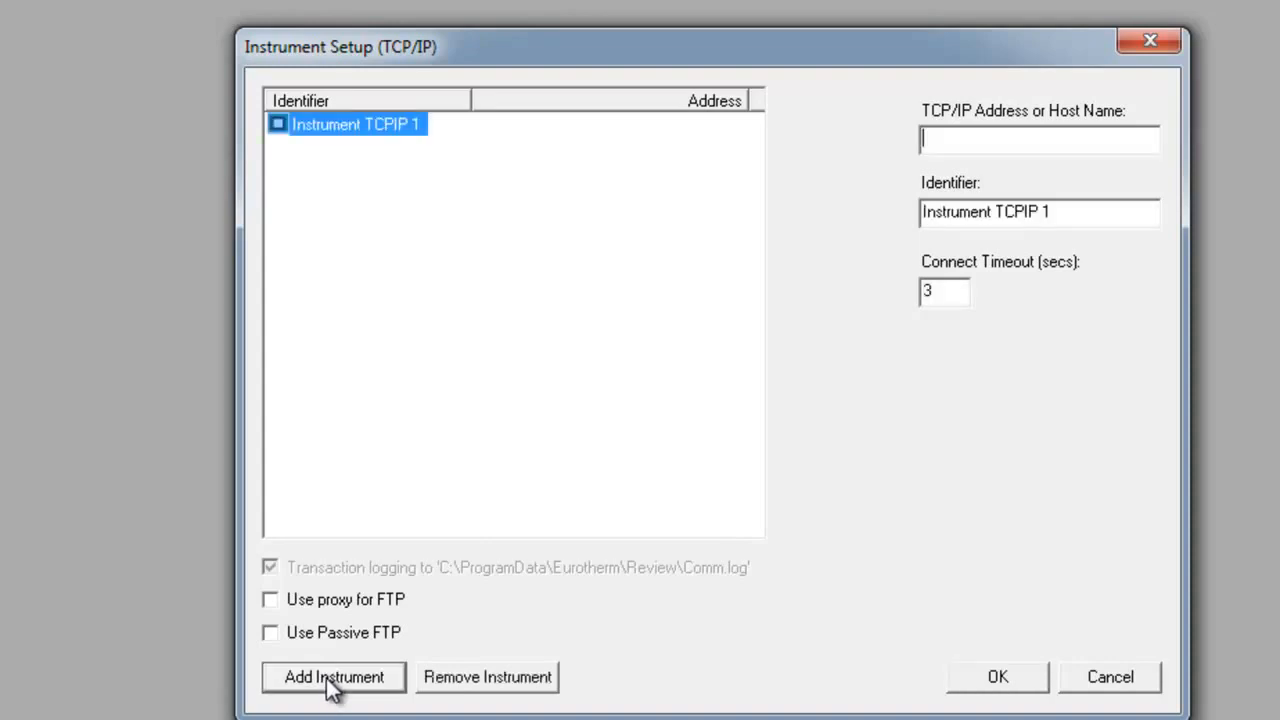
click(1063, 139)
text(192.168.1)
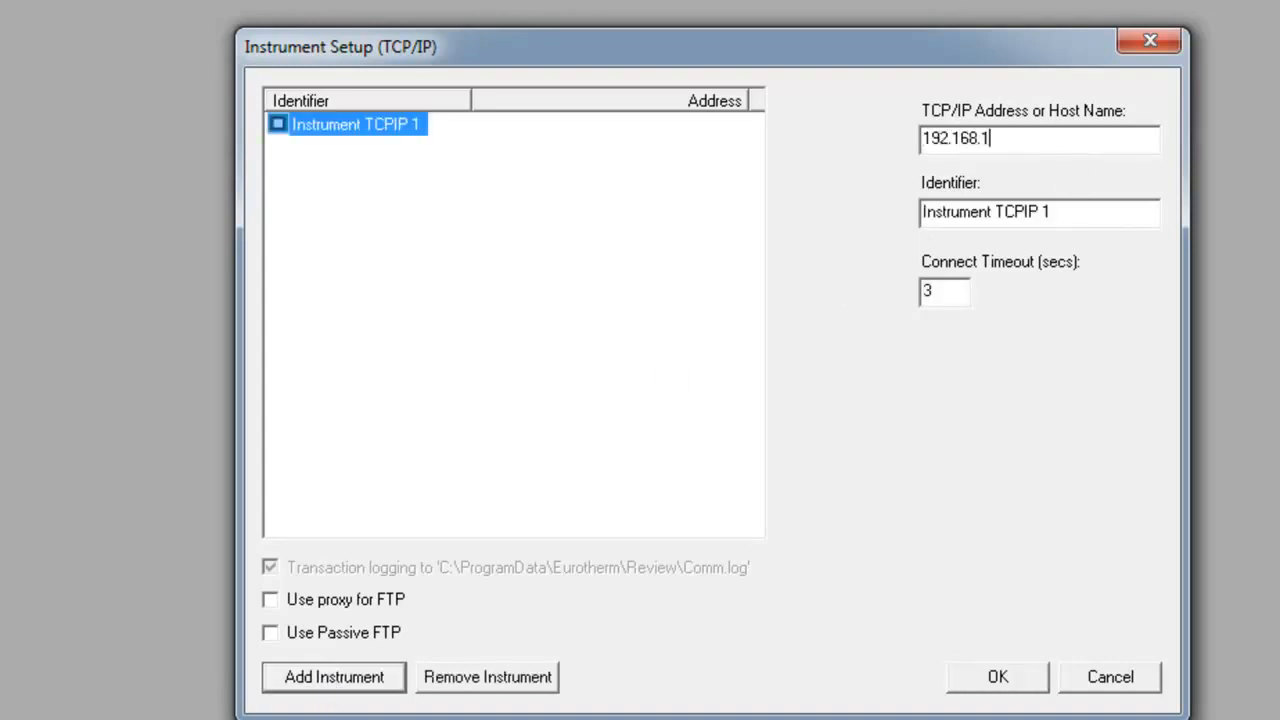
text(11.222)
Set the instrument's identifier to the owner's first name in the possessive plus "Recorder", enable Use Passive FTP, and confirm the setup
drag(1088, 211, 869, 222)
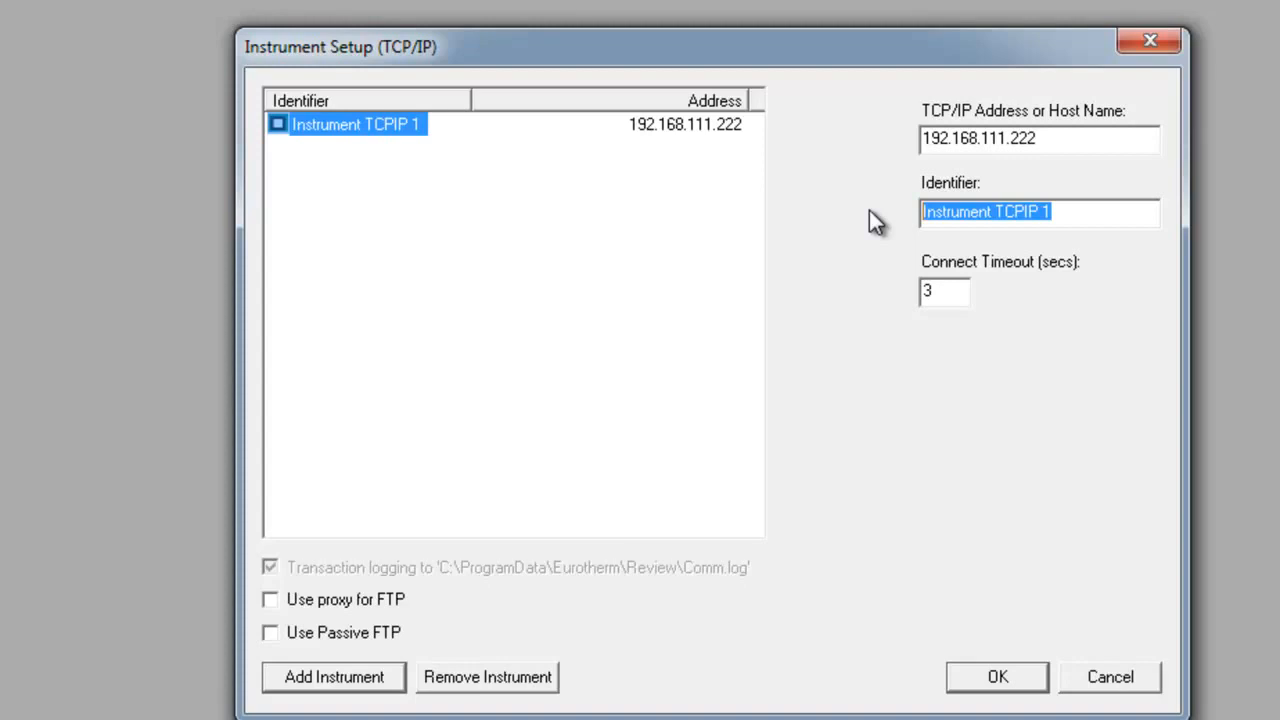
text(Joe's Record)
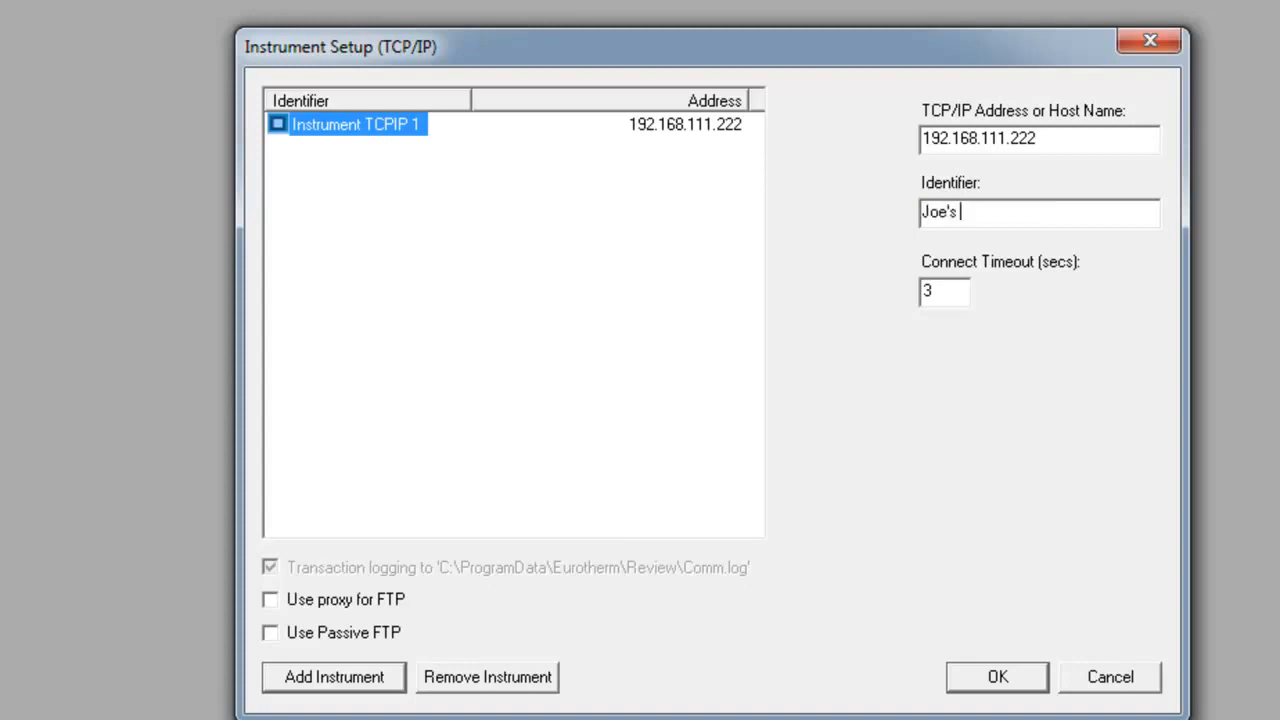
text(er)
click(268, 632)
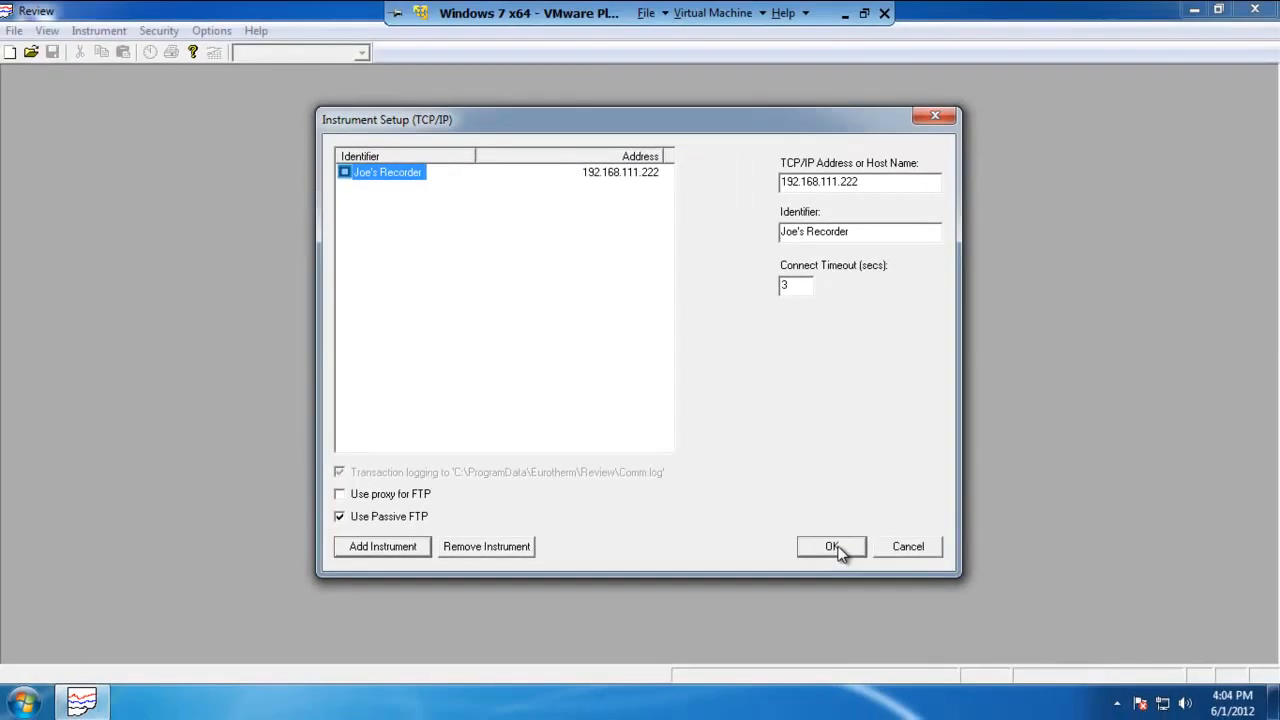
click(834, 548)
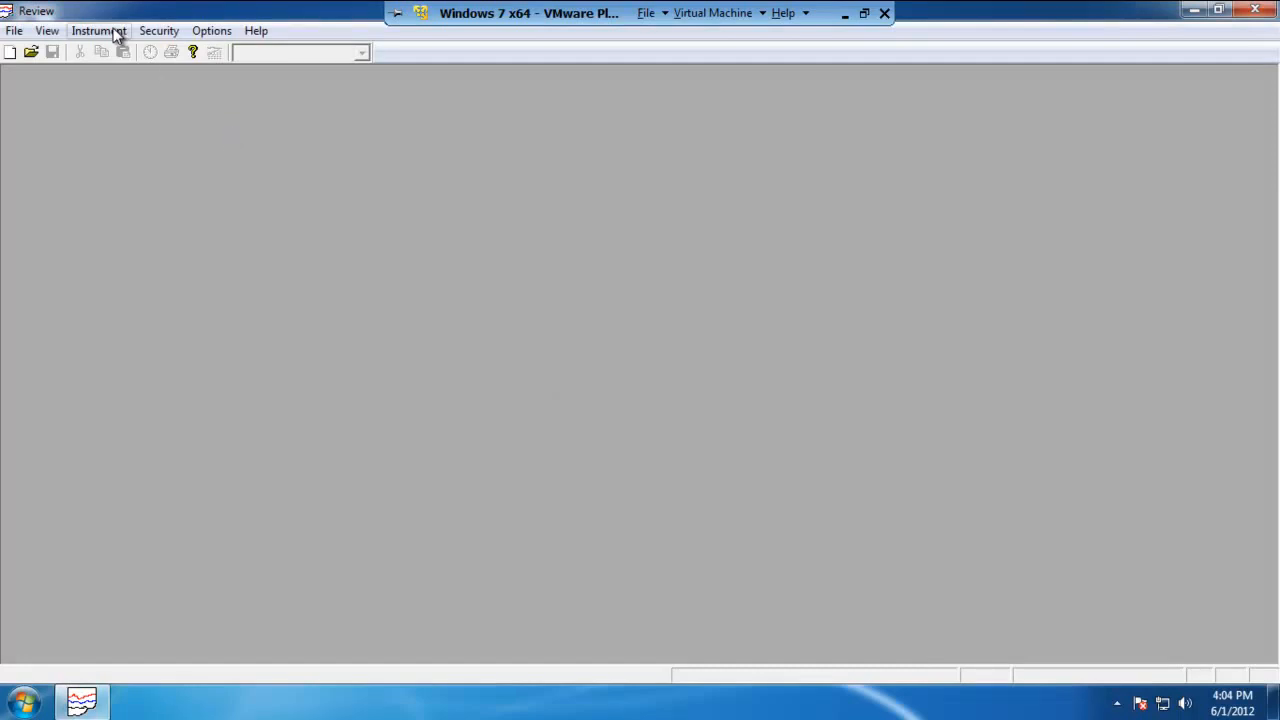
Open Auto Backup + Transfer and enter the instrument user name engineer and the instrument password
click(115, 31)
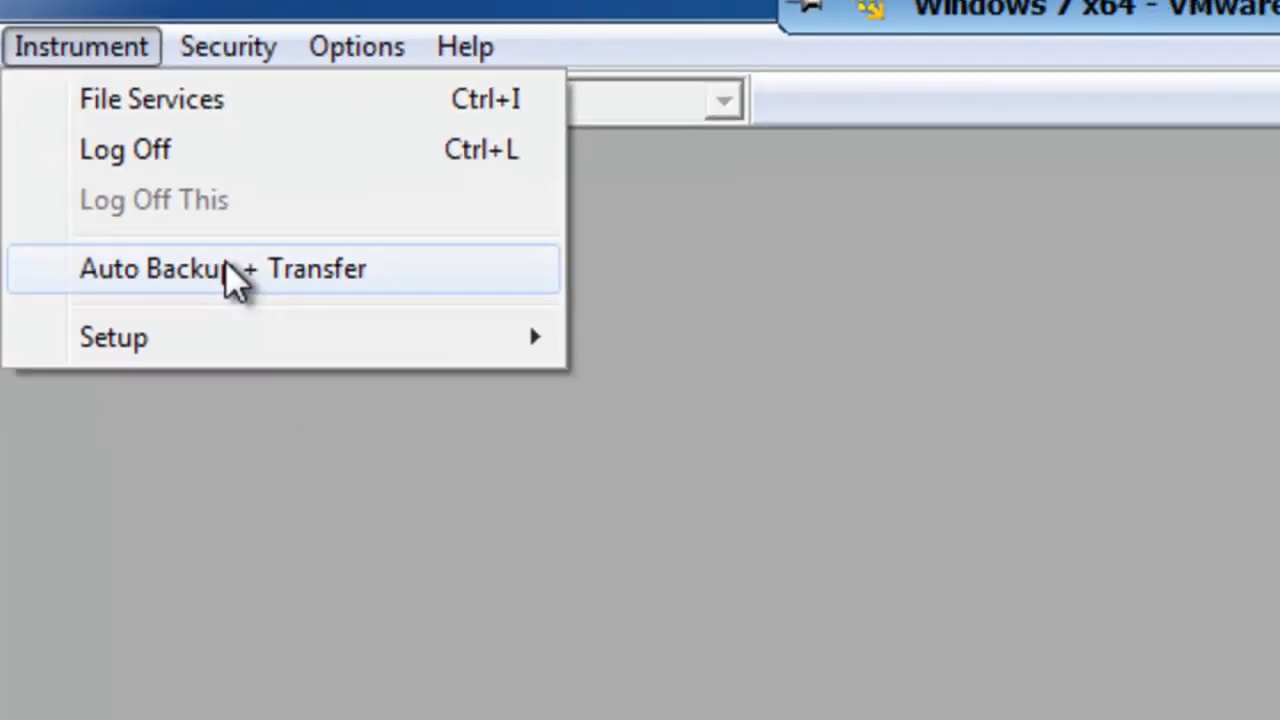
click(305, 348)
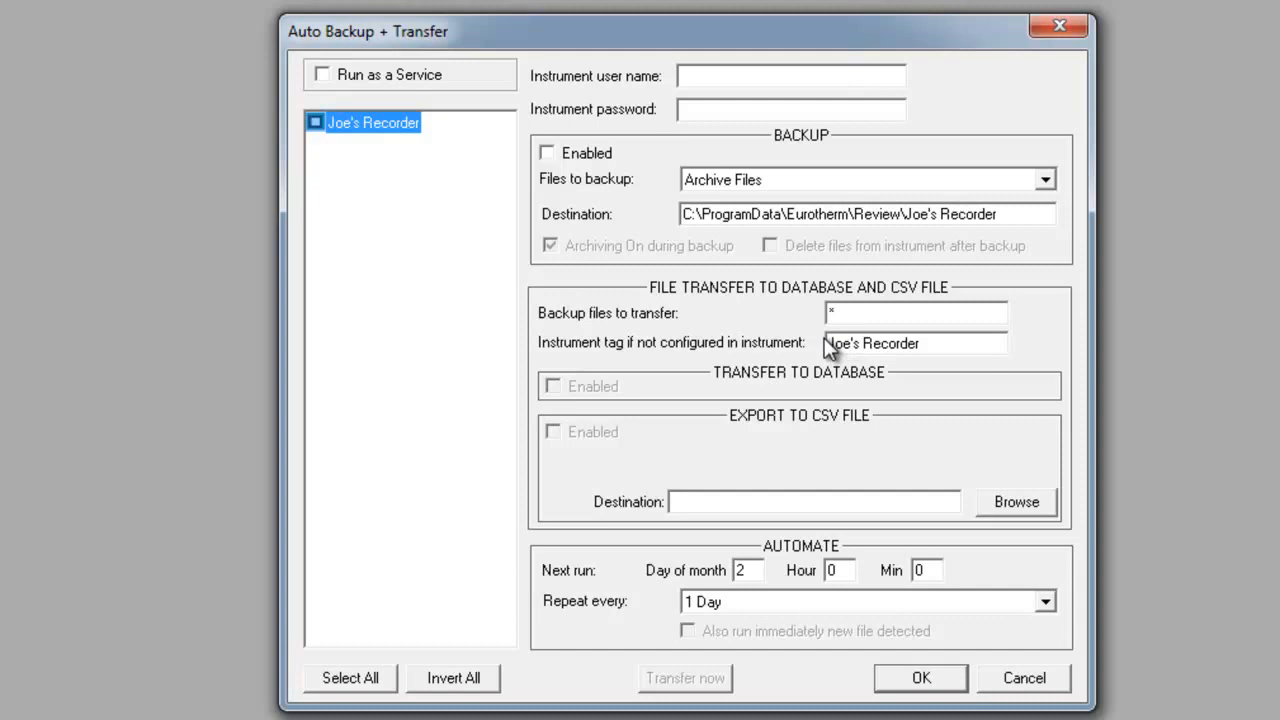
click(730, 77)
text(engineer)
click(717, 108)
text(***)
Enable backup of archive files, transfer to database, and Run as a Service for the recorder
click(548, 157)
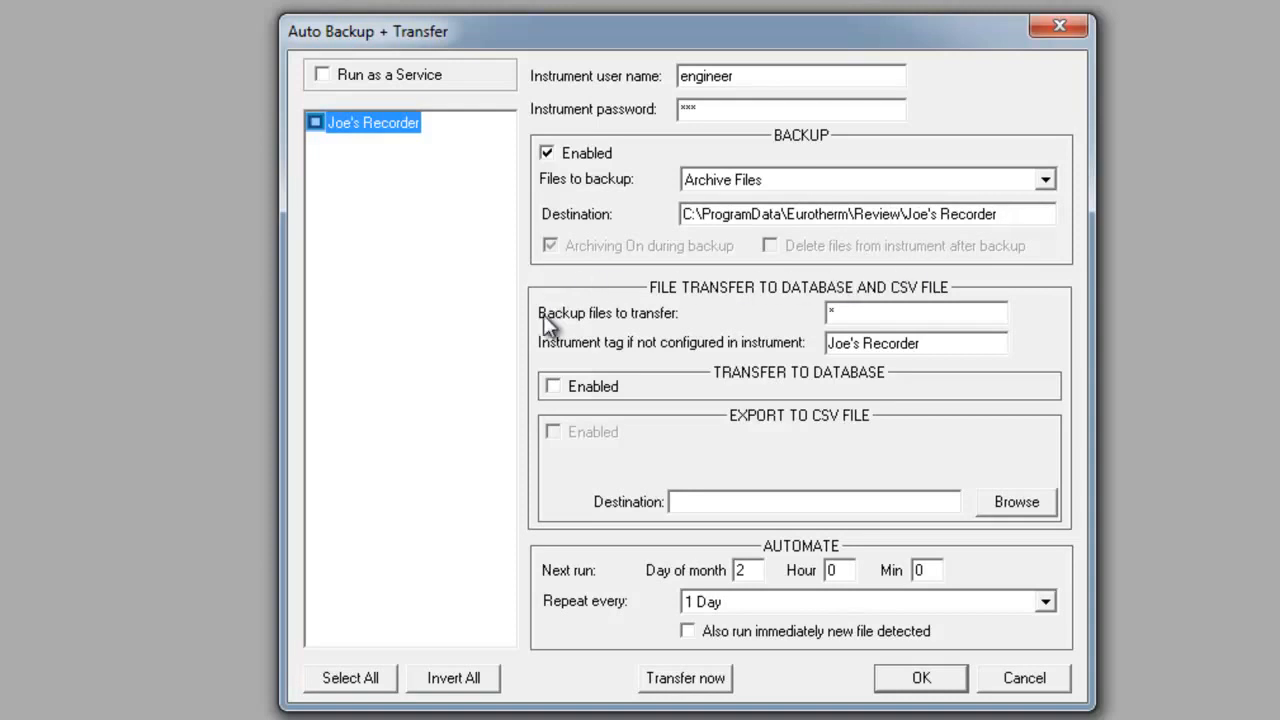
click(553, 387)
click(321, 75)
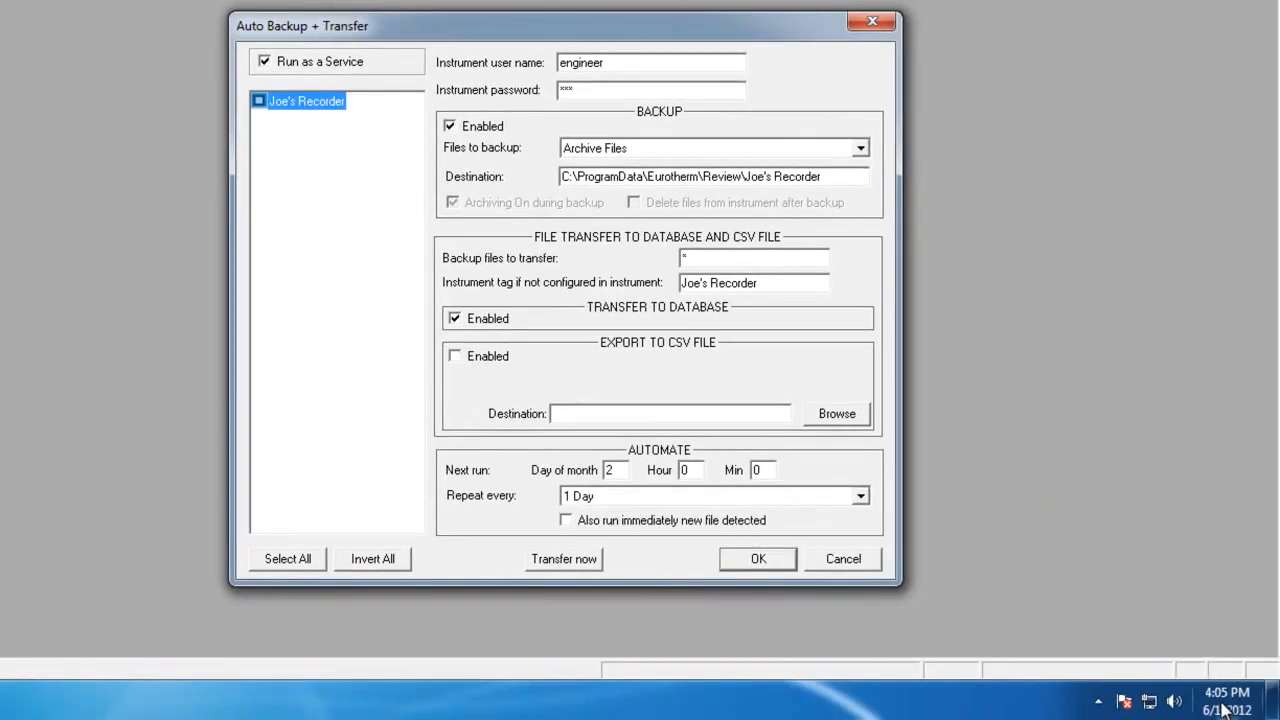
Schedule the next automated run for day of month 1, hour 16, minute 30
mouse_move(1224, 709)
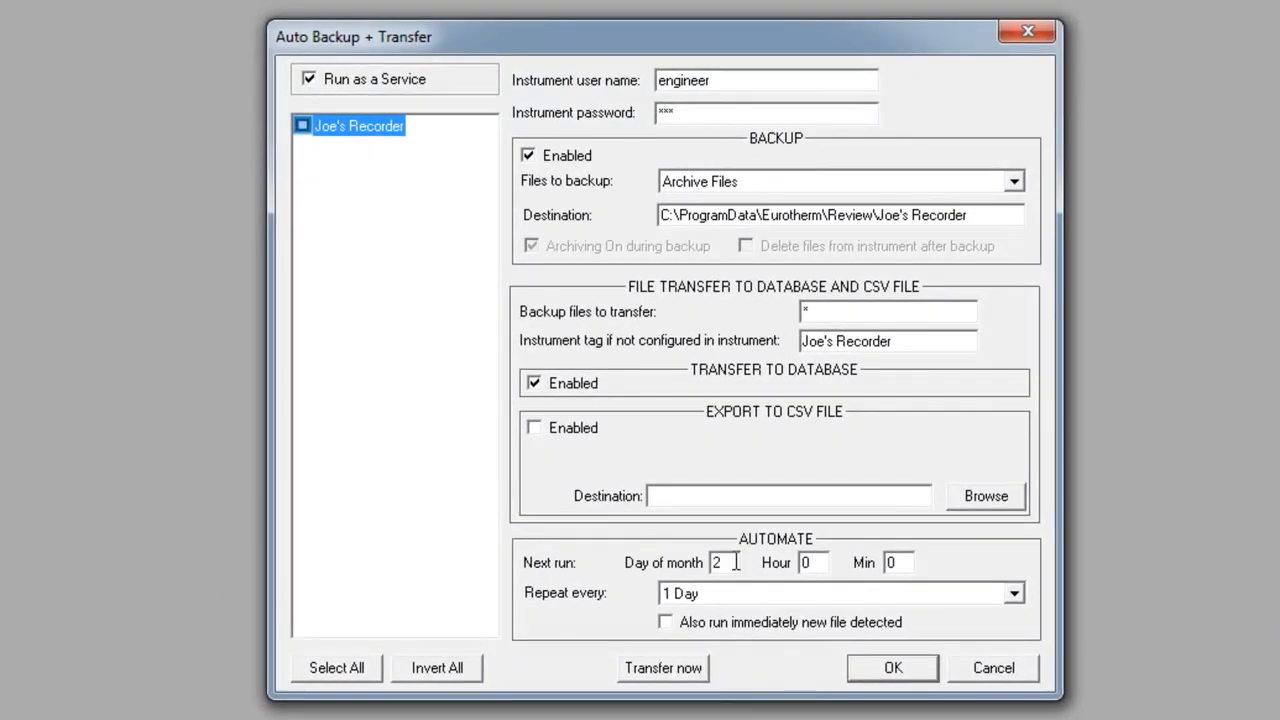
double_click(715, 562)
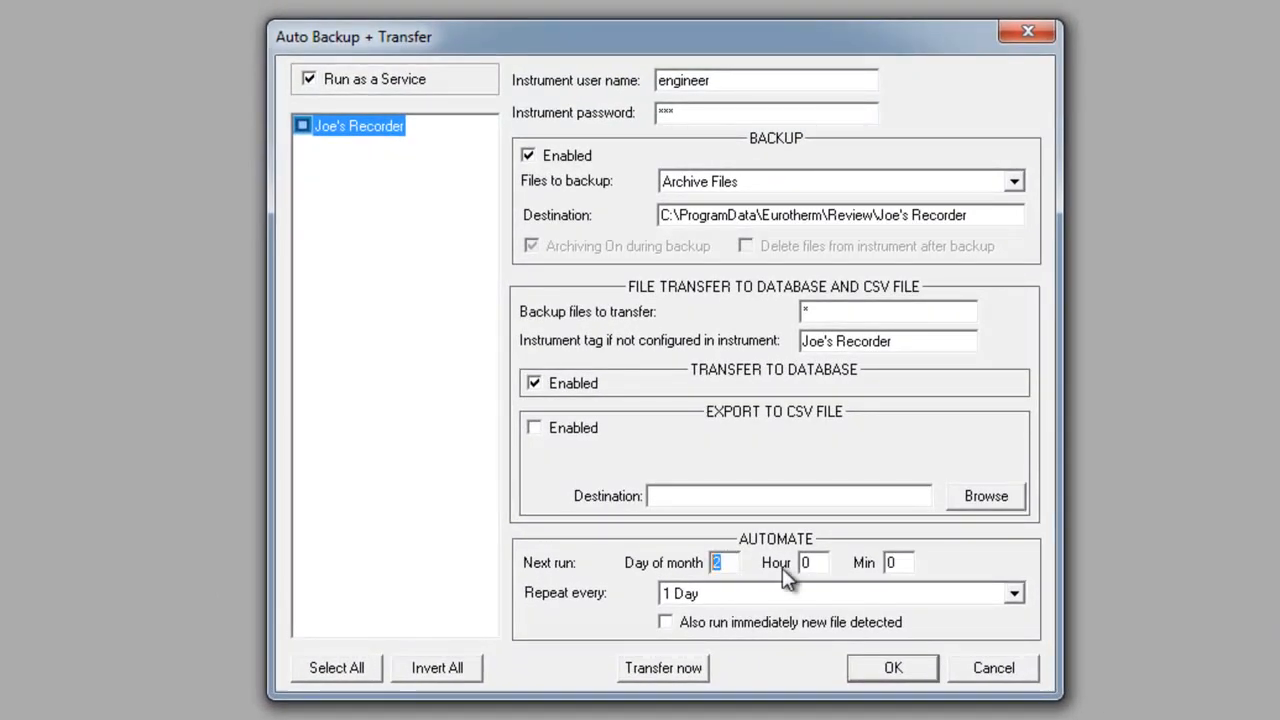
text(1)
double_click(819, 568)
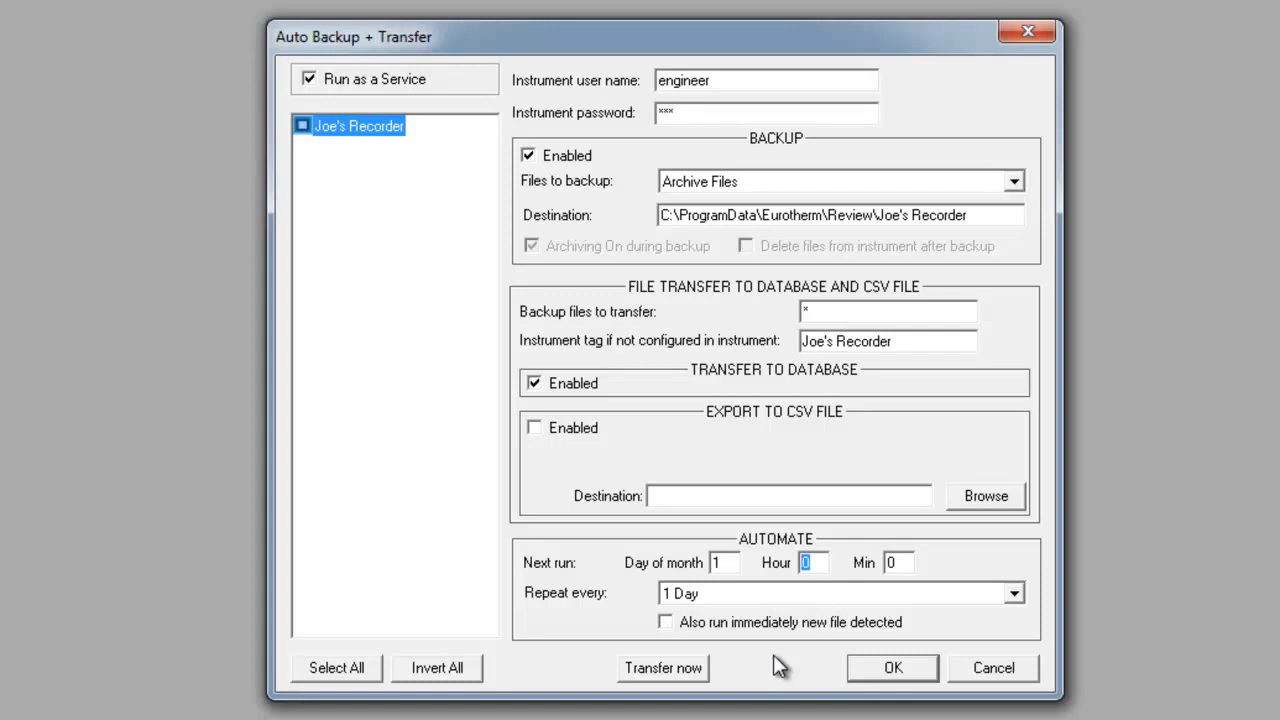
text(16)
key(Tab)
text(30)
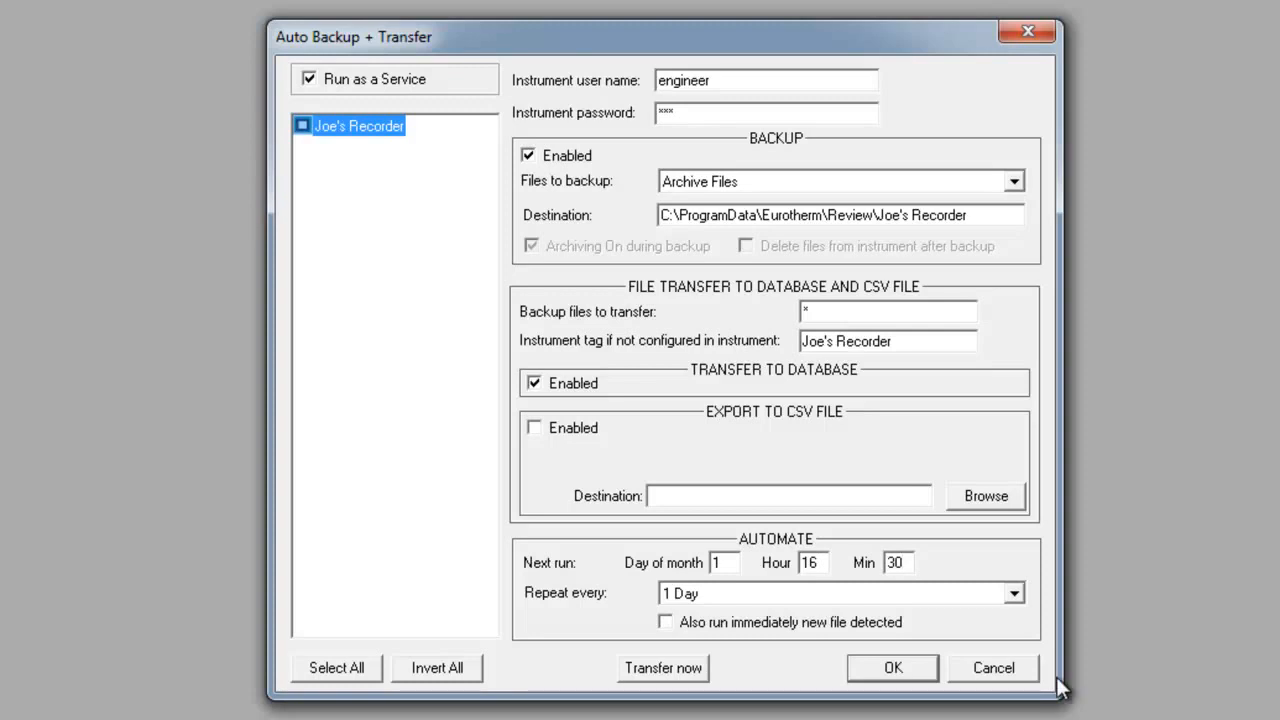
Set the automated run to repeat every 15 Mins and confirm the Auto Backup + Transfer settings
click(1015, 594)
drag(1018, 685, 1020, 640)
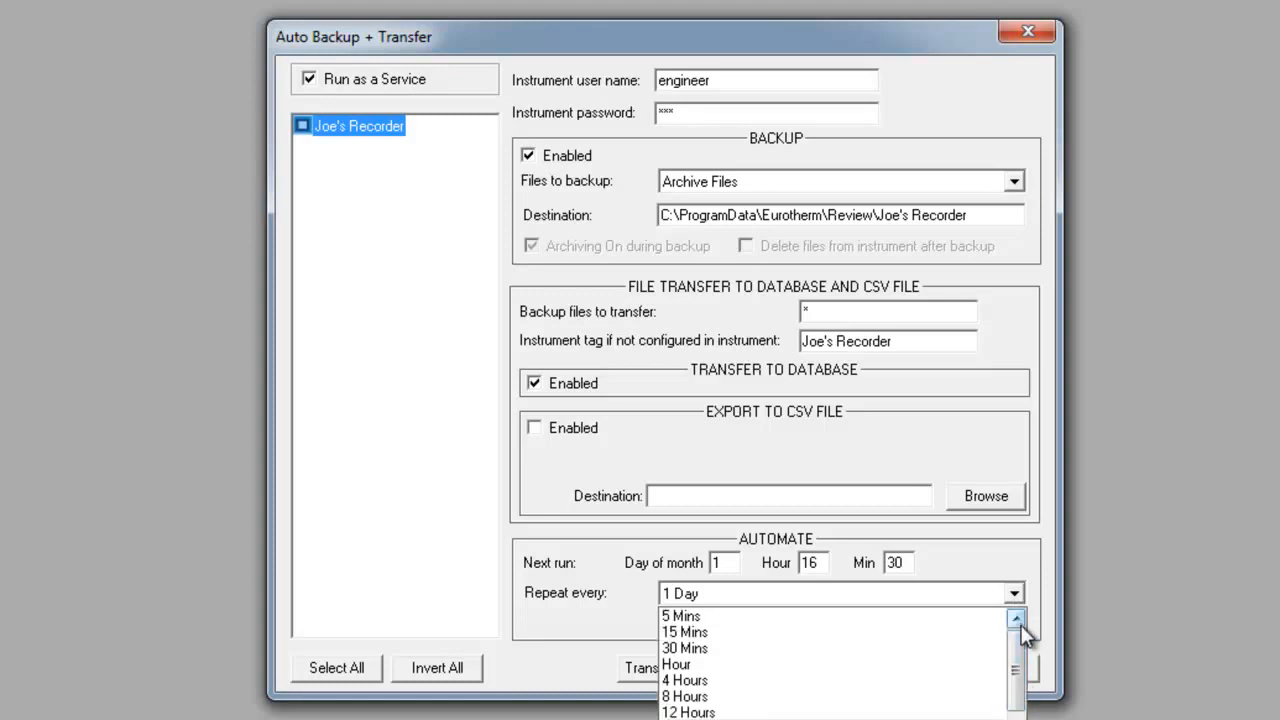
drag(1020, 630, 1022, 718)
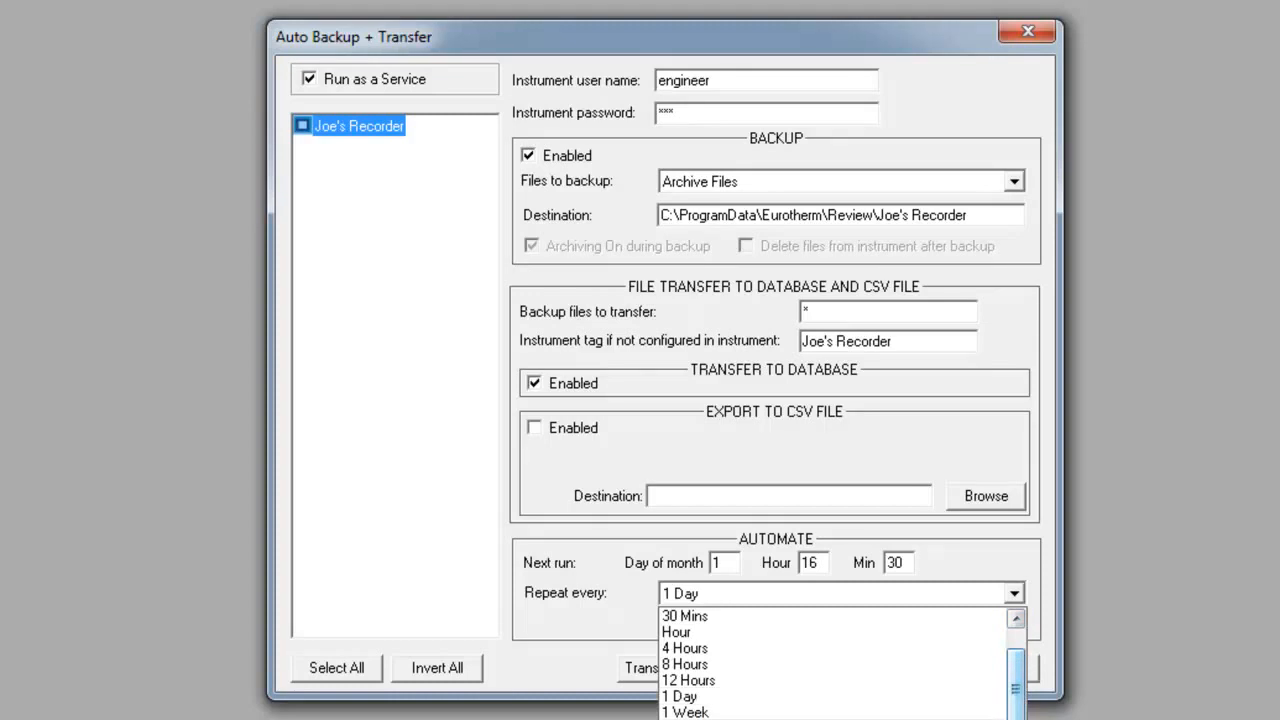
drag(1018, 710, 1017, 662)
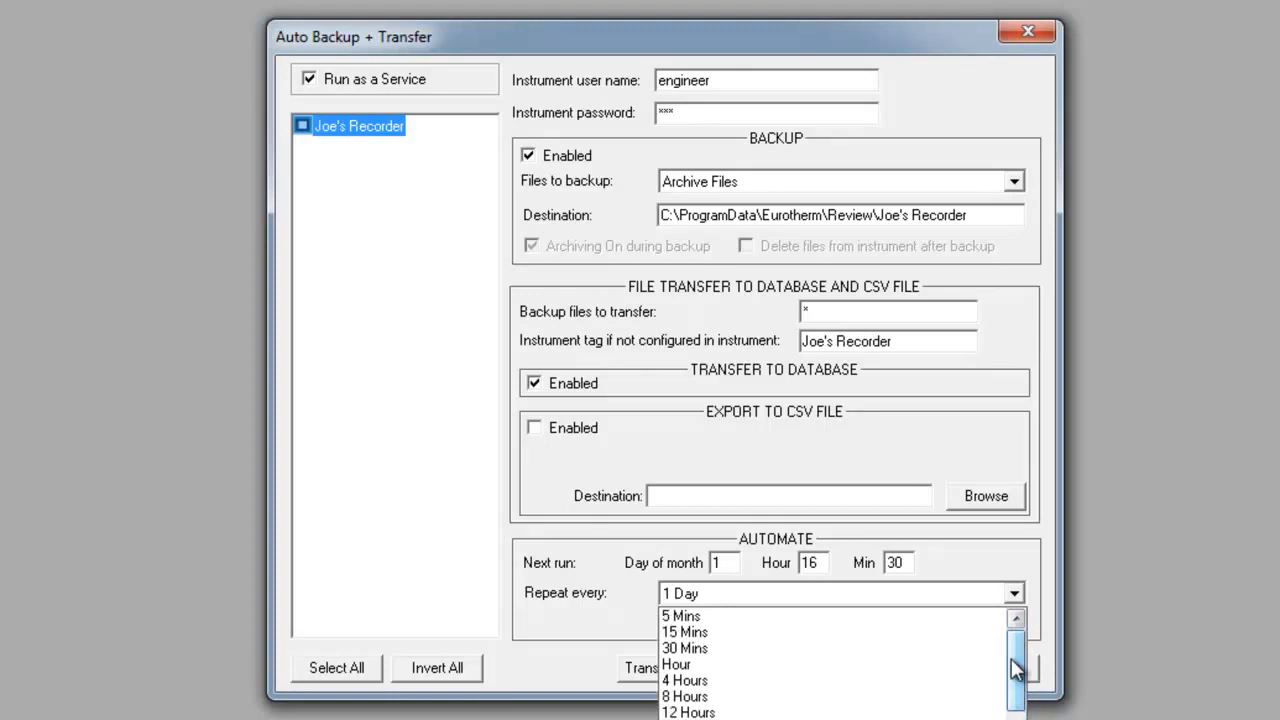
click(697, 633)
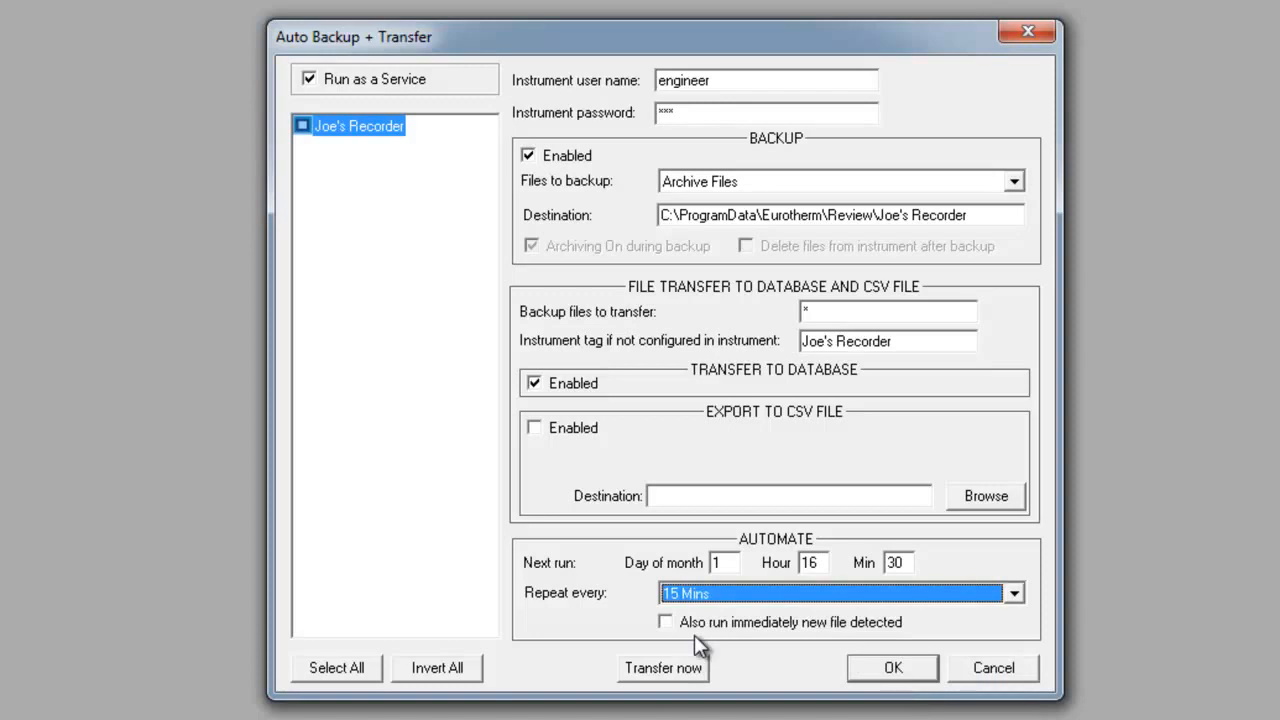
click(889, 670)
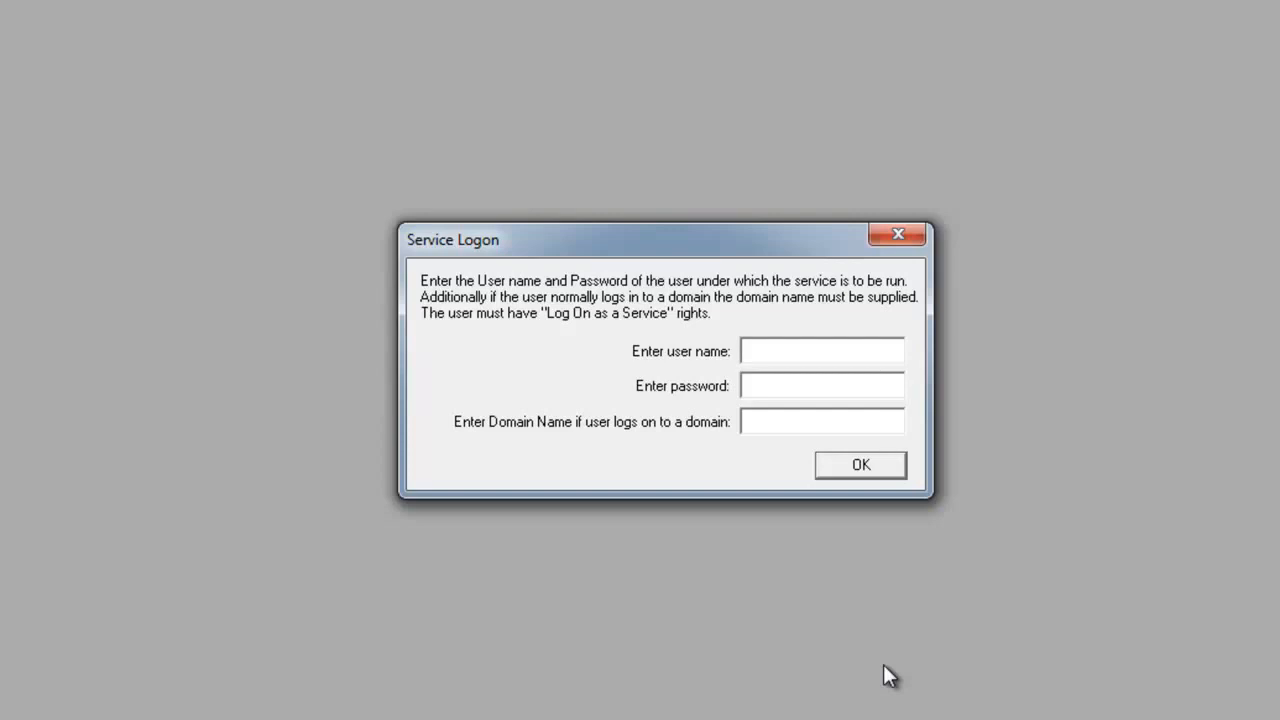
Submit the service logon with user name Review and the account password, and close the Review window
click(768, 354)
text(Reviuew)
key(BackSpace)
key(BackSpace)
key(BackSpace)
text(ew)
key(Tab)
text(********)
click(866, 465)
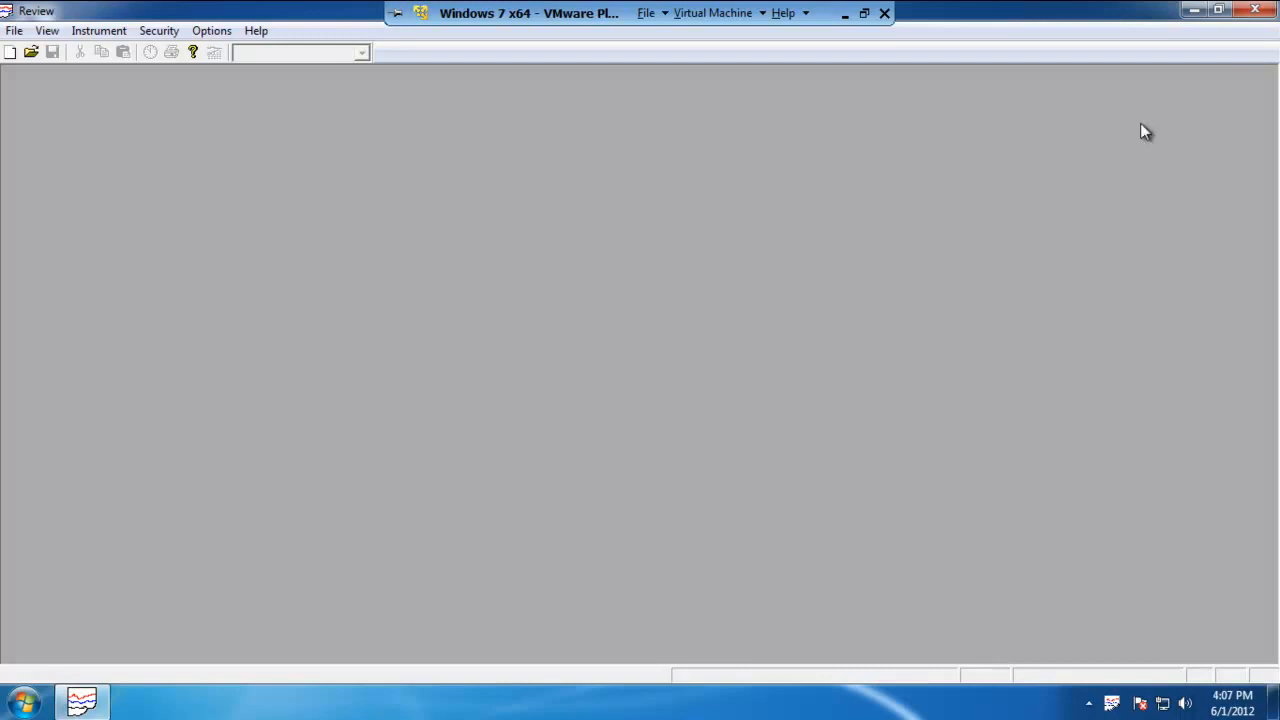
click(1265, 11)
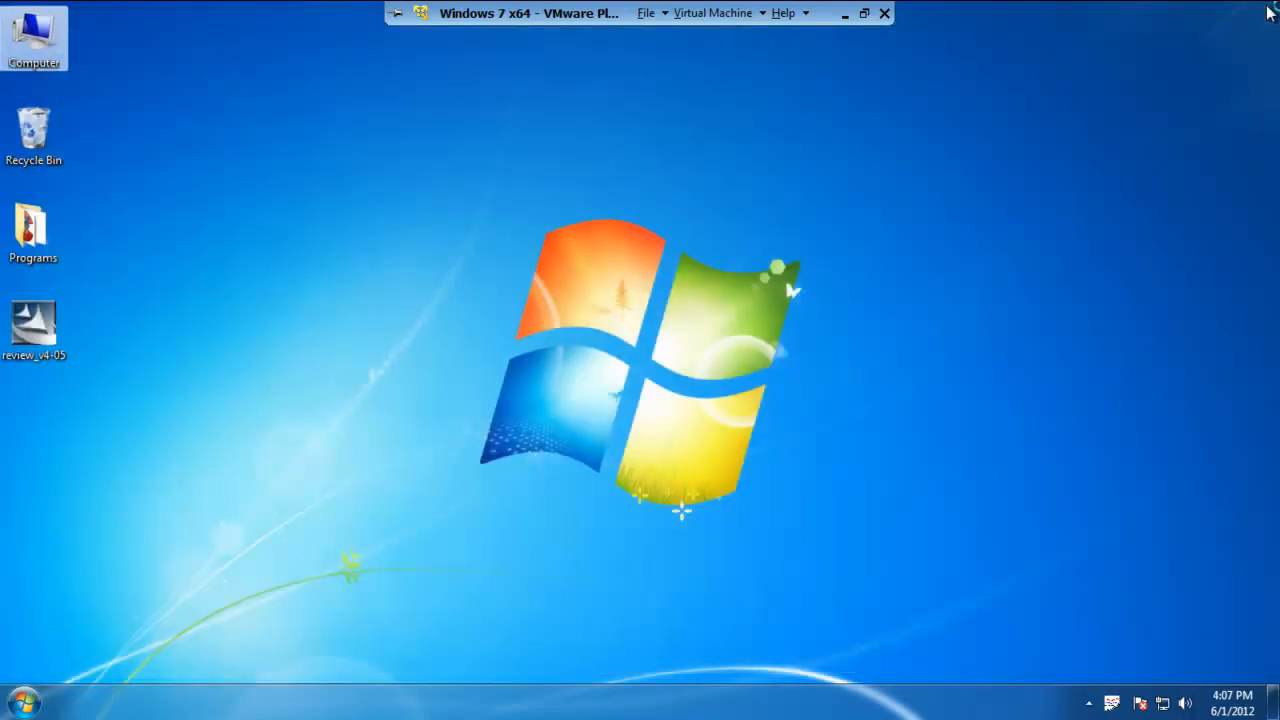